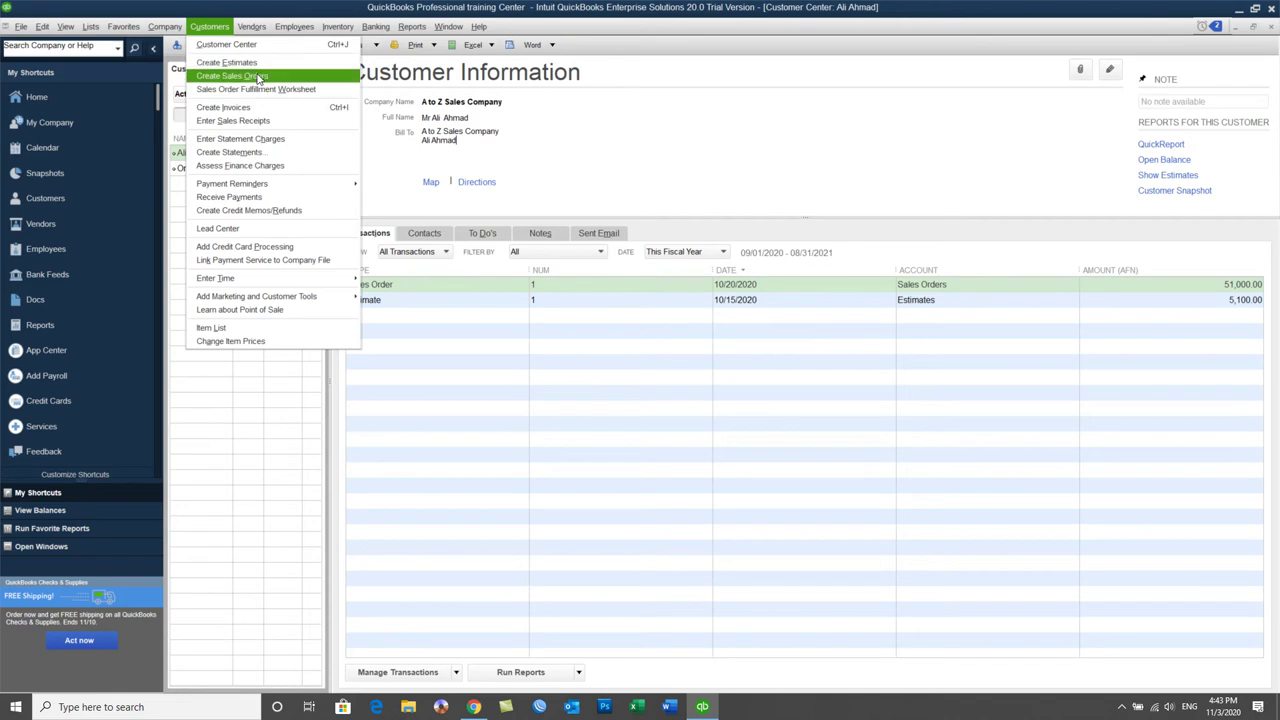
Review the first customer's 5,100.00 estimate and 51,000.00 sales order in the Customer Center.
left_click(537, 129)
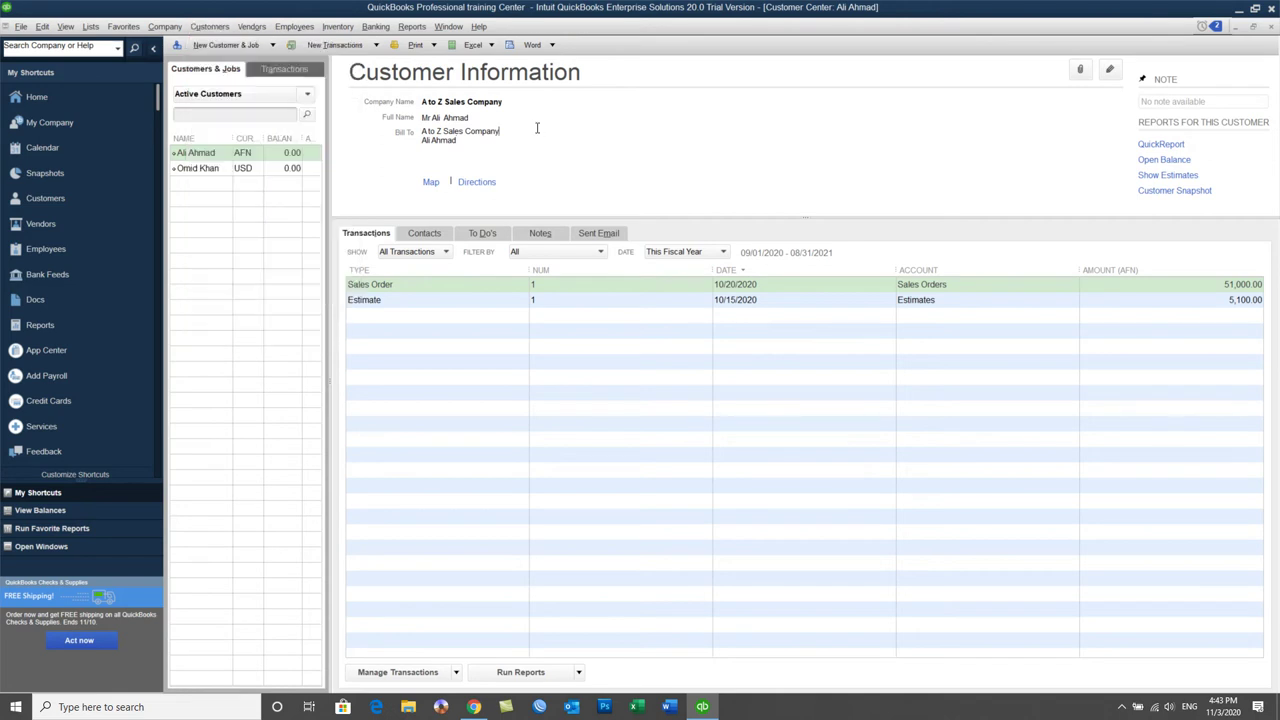
left_click(211, 157)
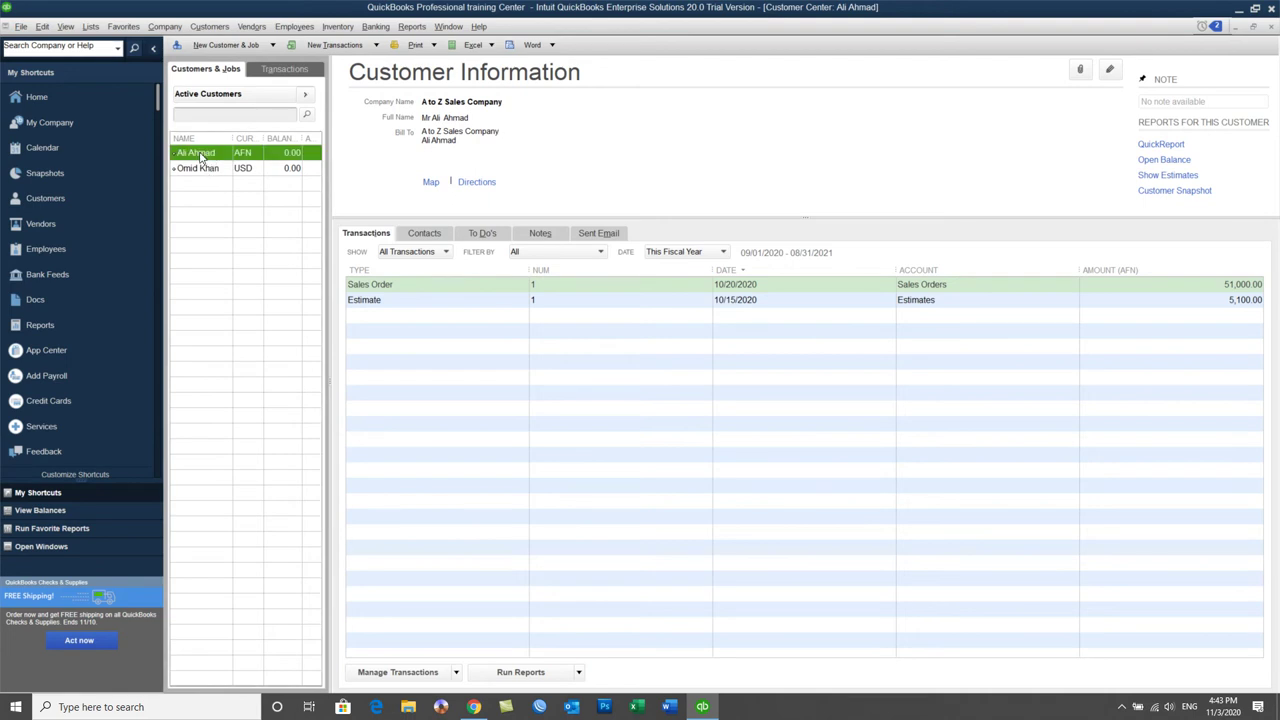
left_click(432, 301)
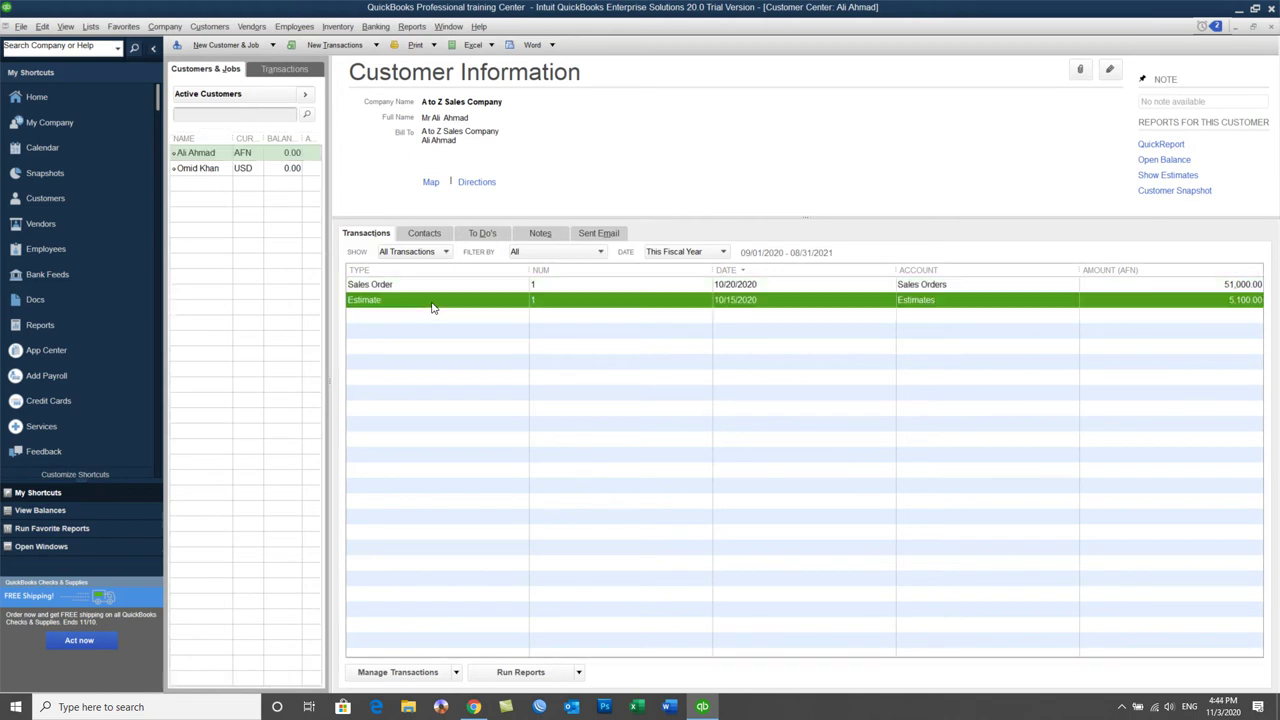
left_click(421, 285)
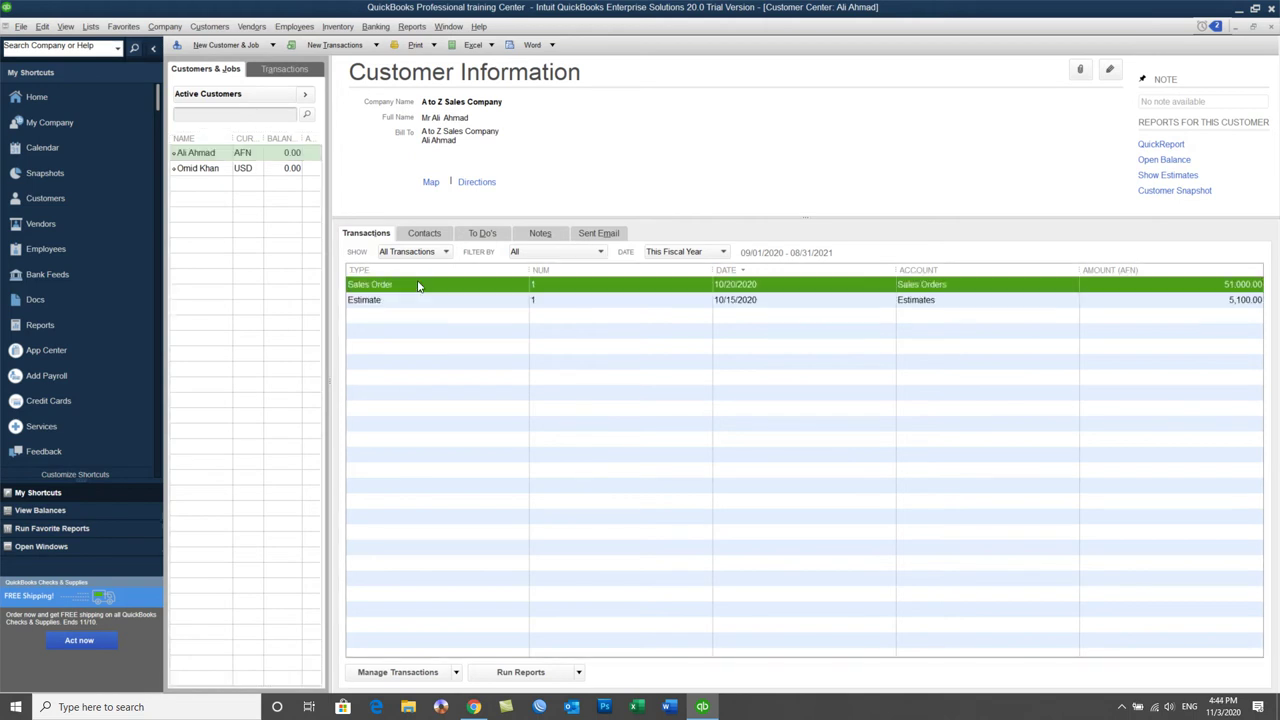
left_click(1199, 301)
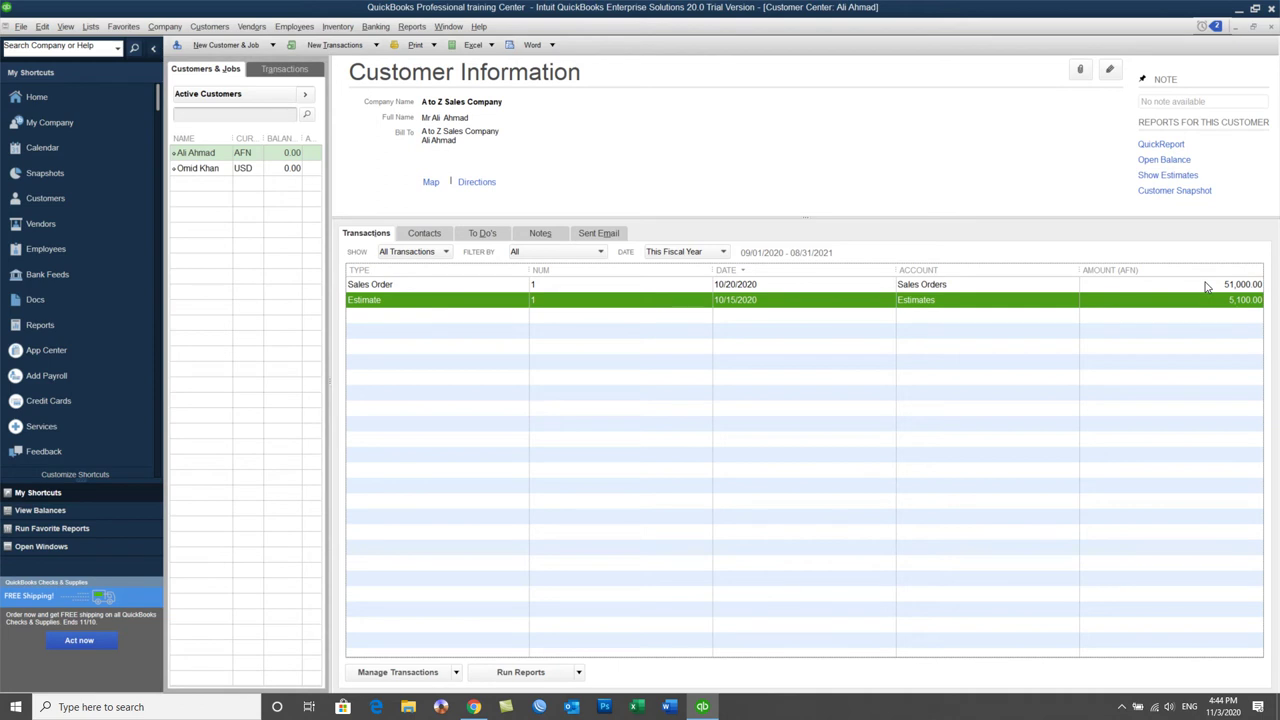
left_click(1204, 286)
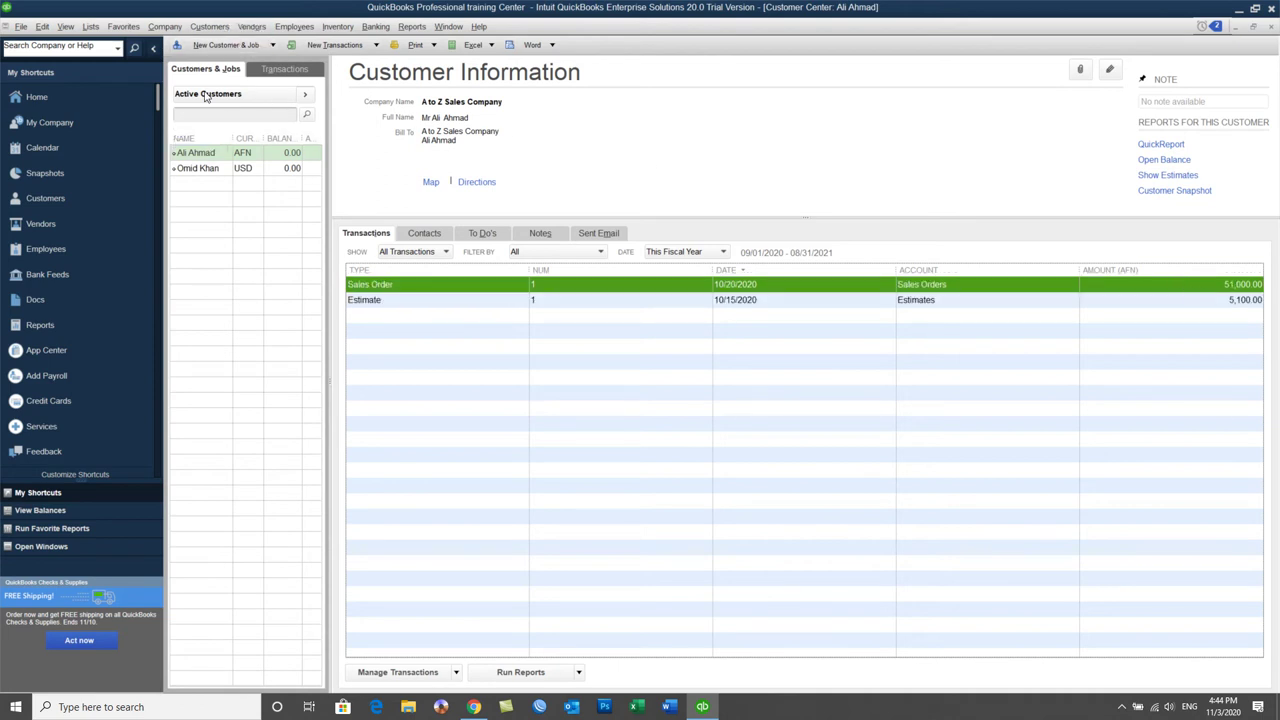
left_click(219, 27)
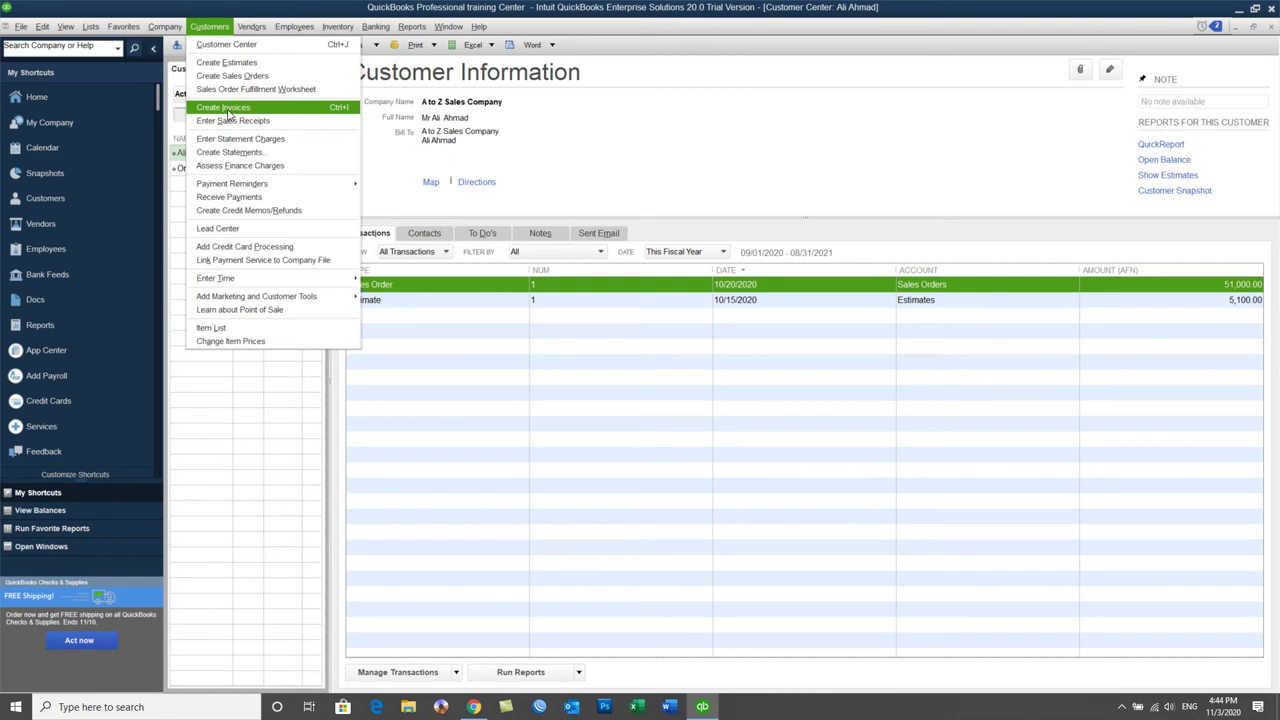
Start a new invoice for the first customer, choosing to create it from his sales orders.
left_click(227, 108)
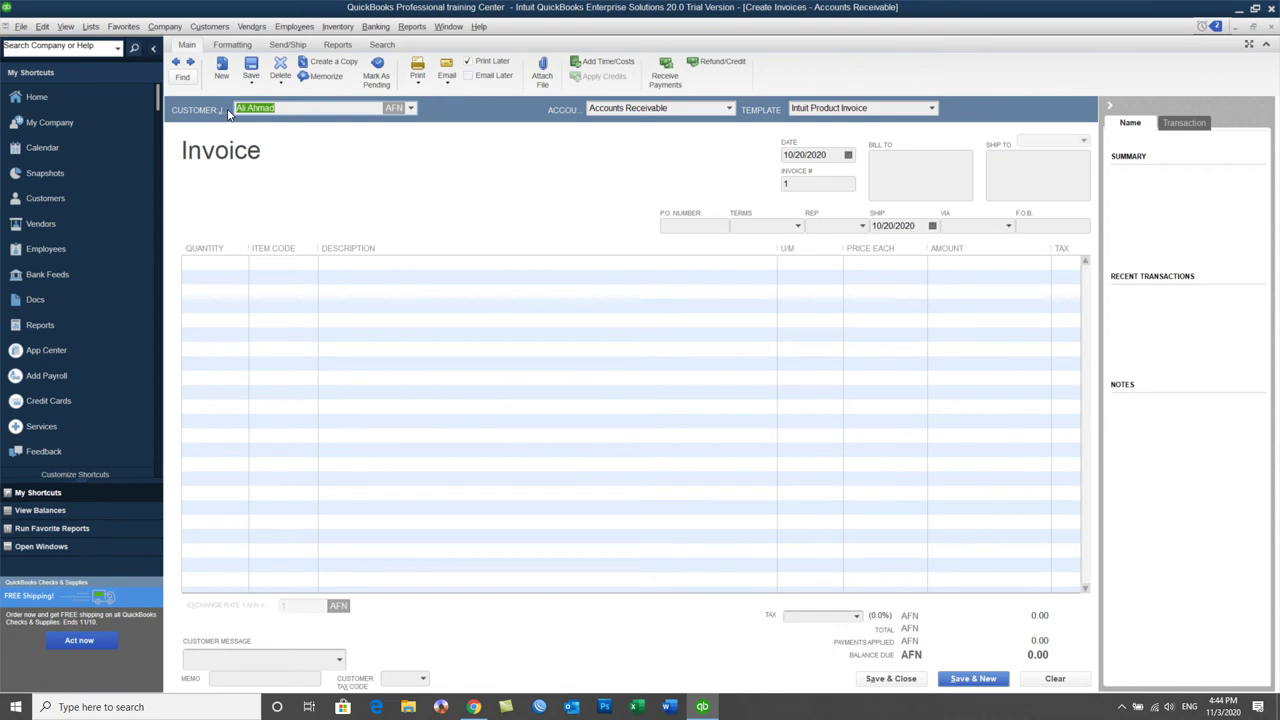
left_click(410, 108)
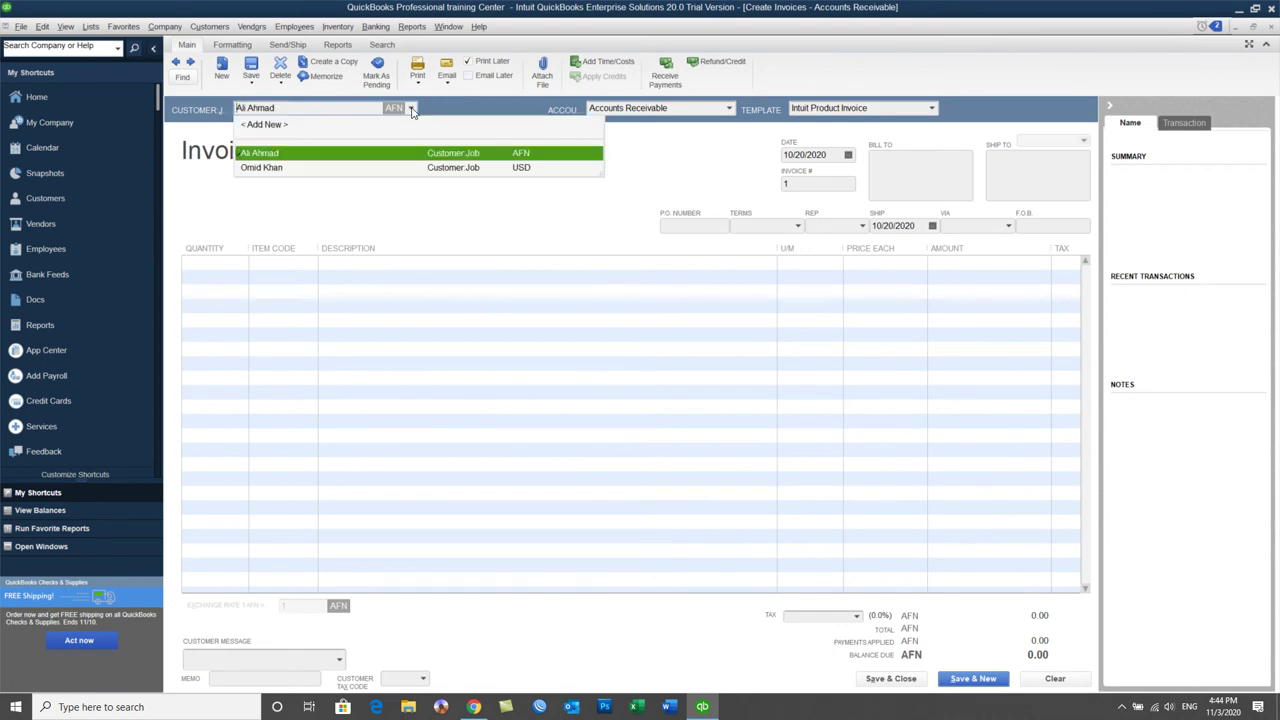
left_click(292, 156)
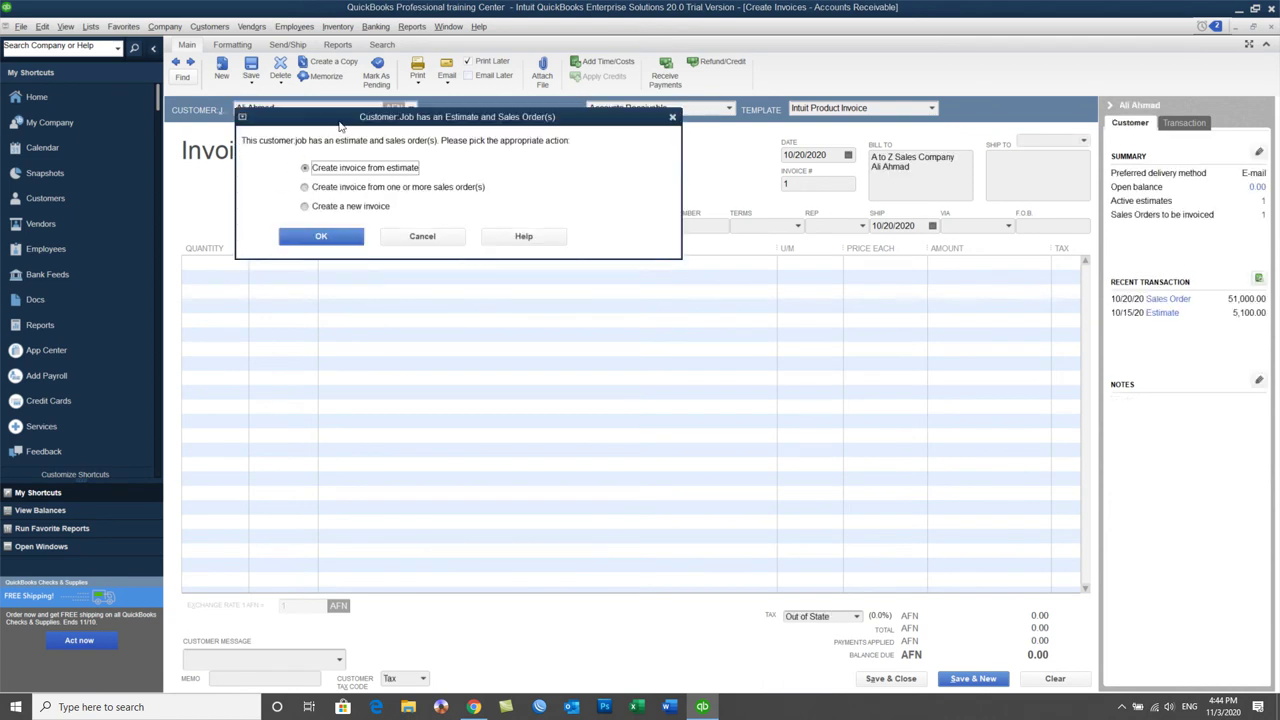
left_click_drag(340, 125, 463, 154)
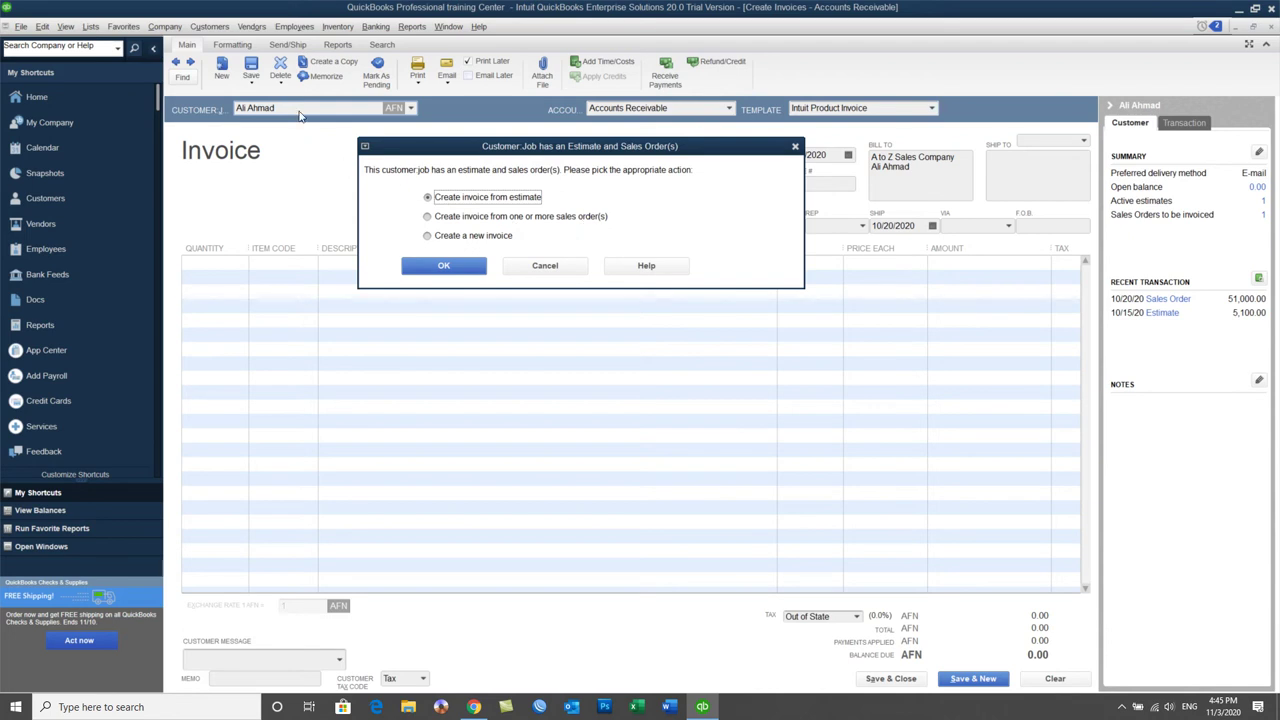
left_click(441, 238)
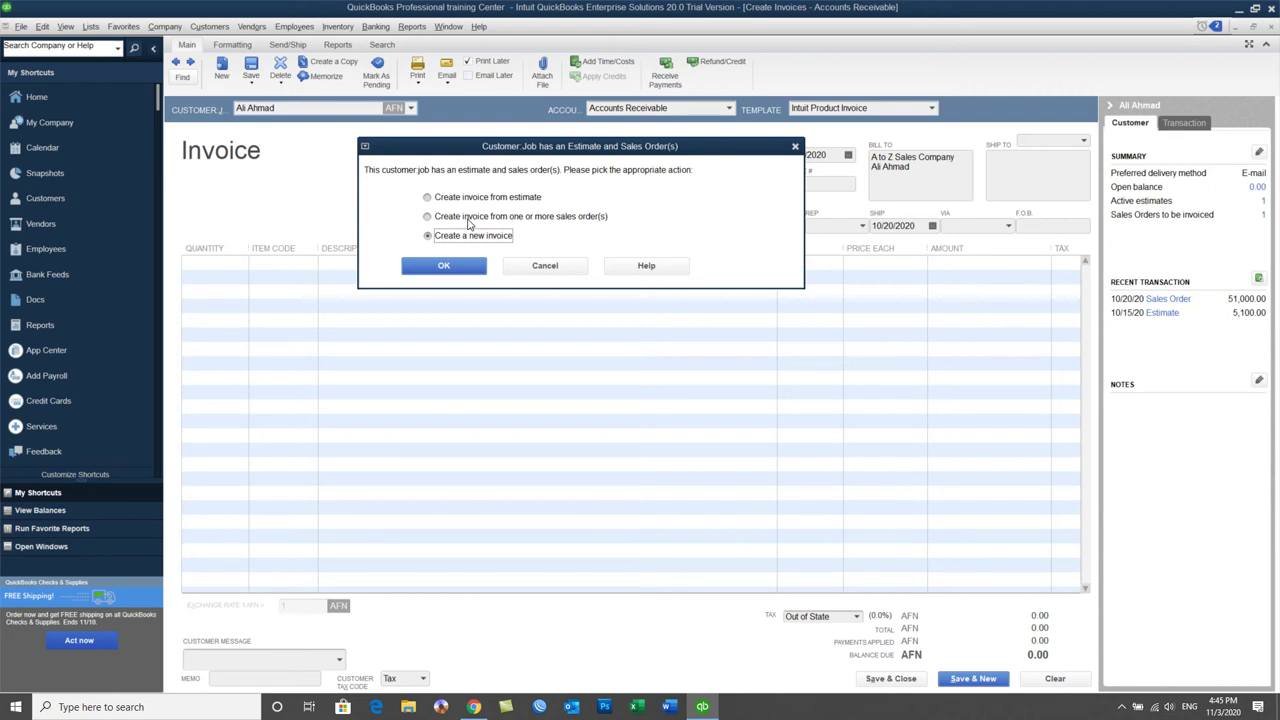
left_click(468, 218)
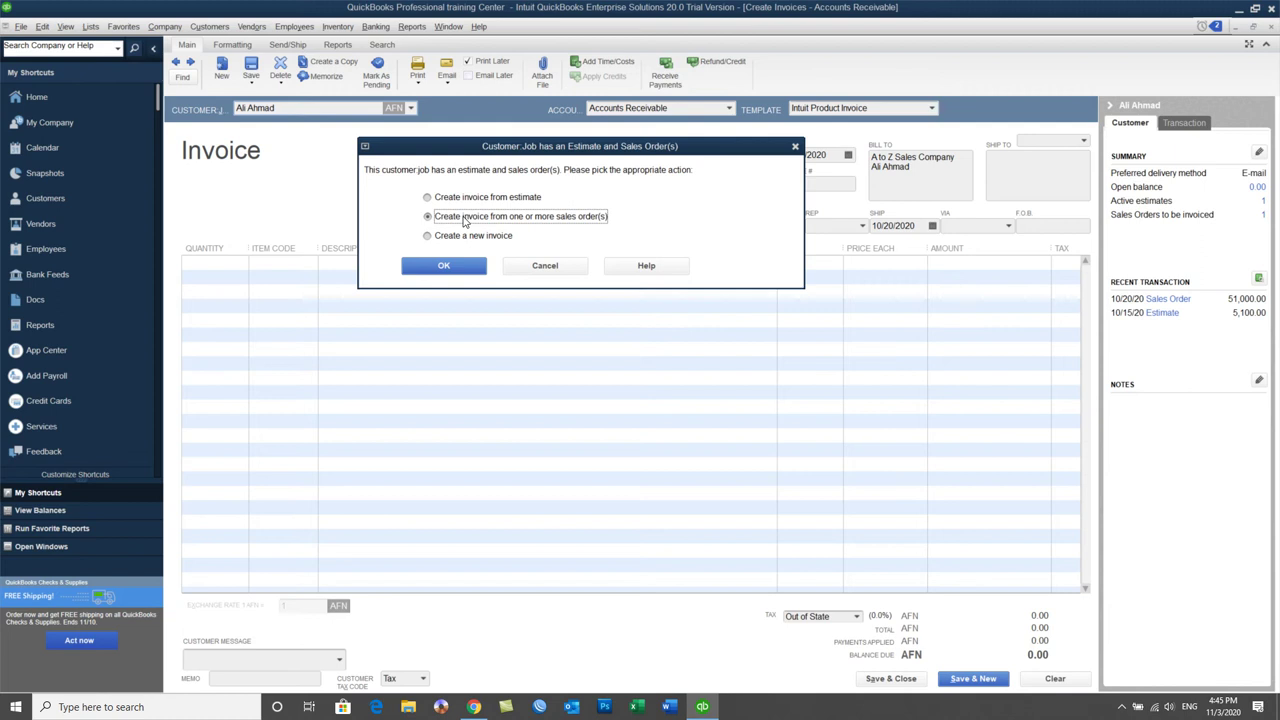
left_click(444, 266)
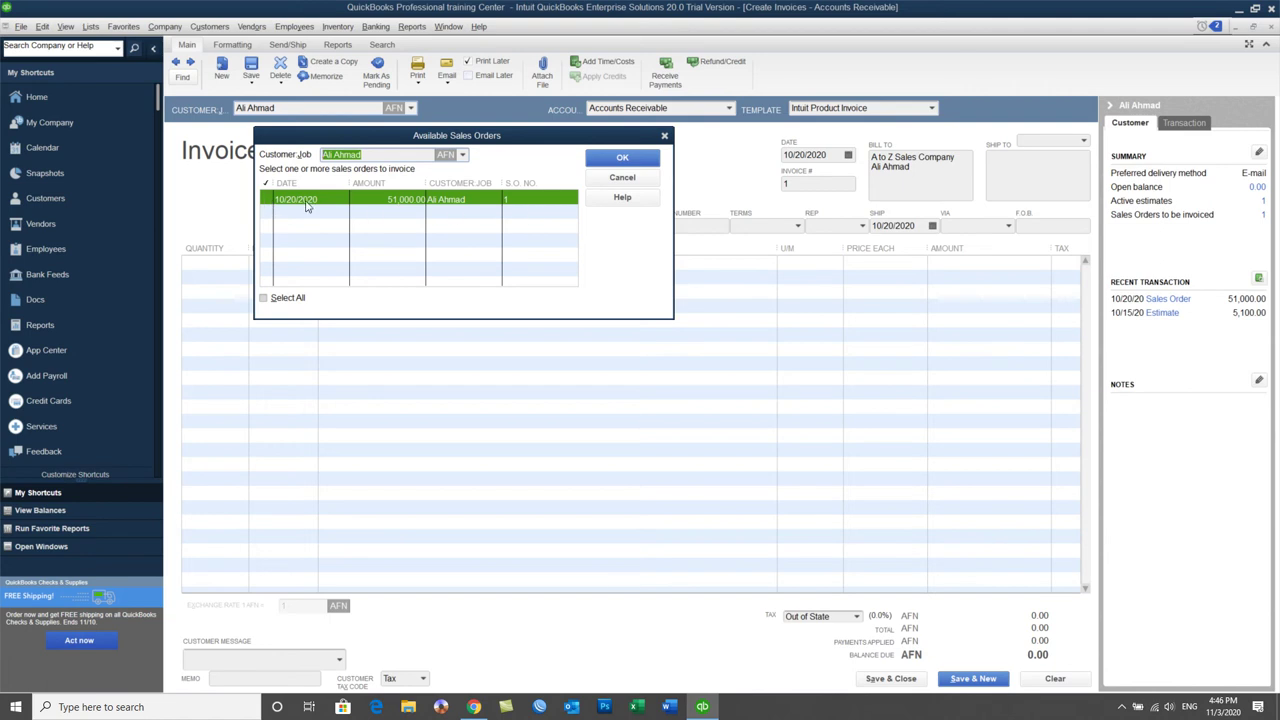
Select the 51,000.00 sales order 1 for invoicing and confirm it.
left_click(267, 199)
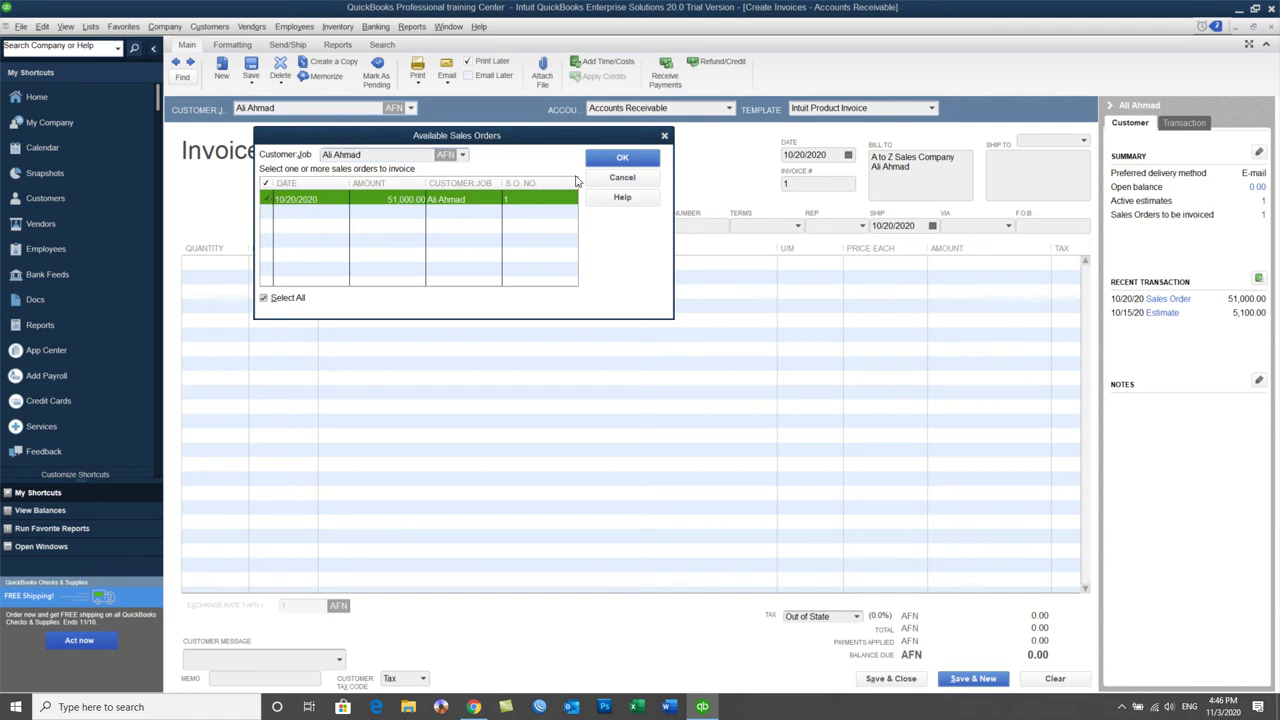
left_click(609, 160)
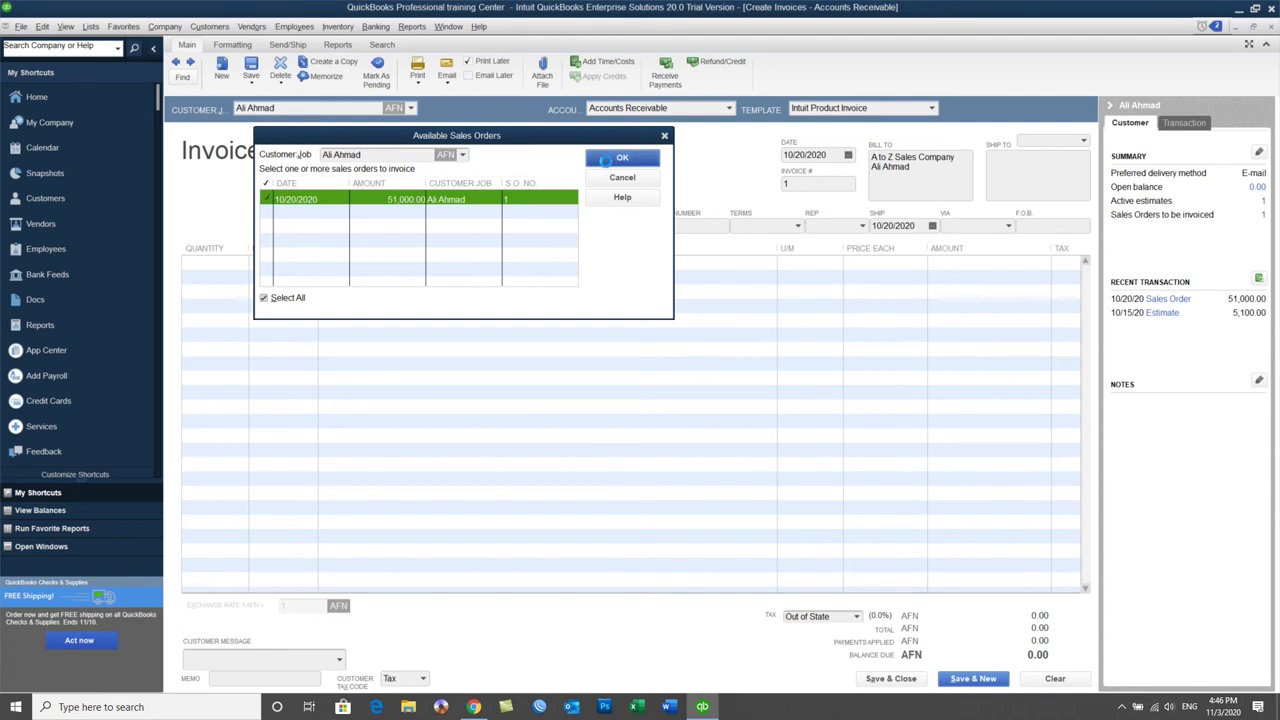
left_click_drag(557, 158, 735, 142)
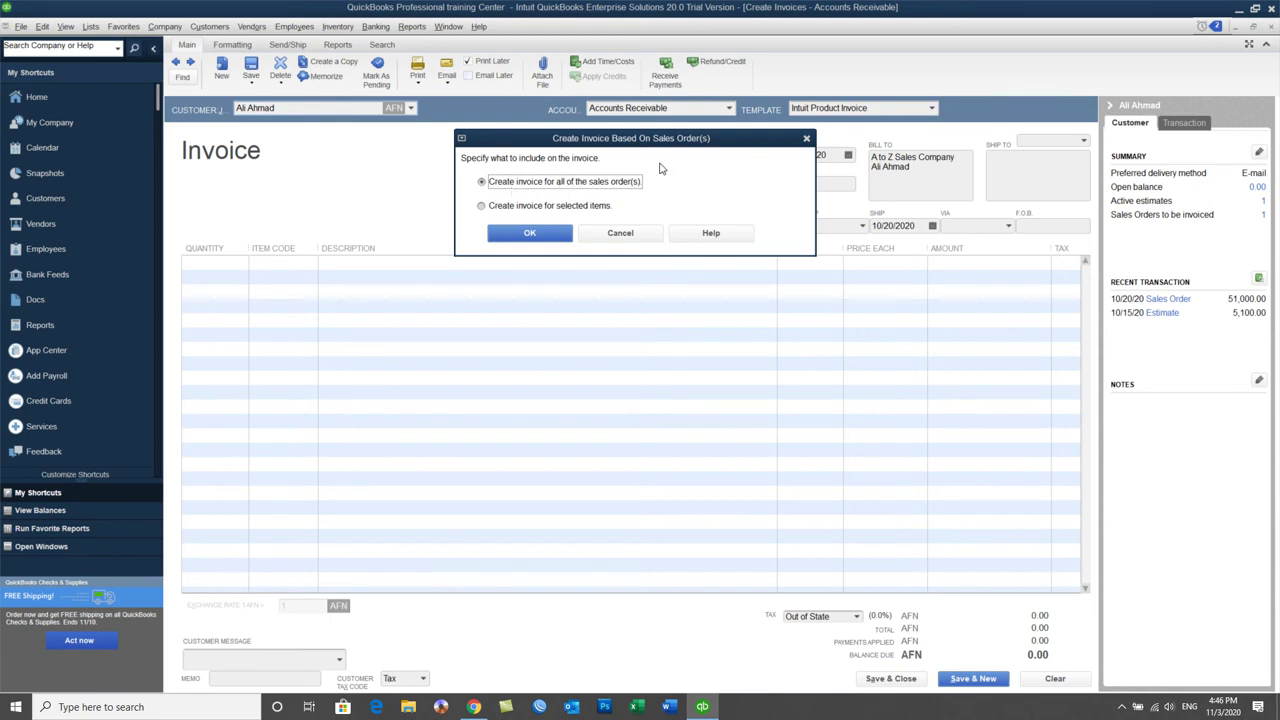
Invoice the whole sales order: 10 1TB HDD and 10 64 GB USB Disk, totalling 51,000.00.
left_click(527, 207)
left_click(538, 186)
left_click(532, 233)
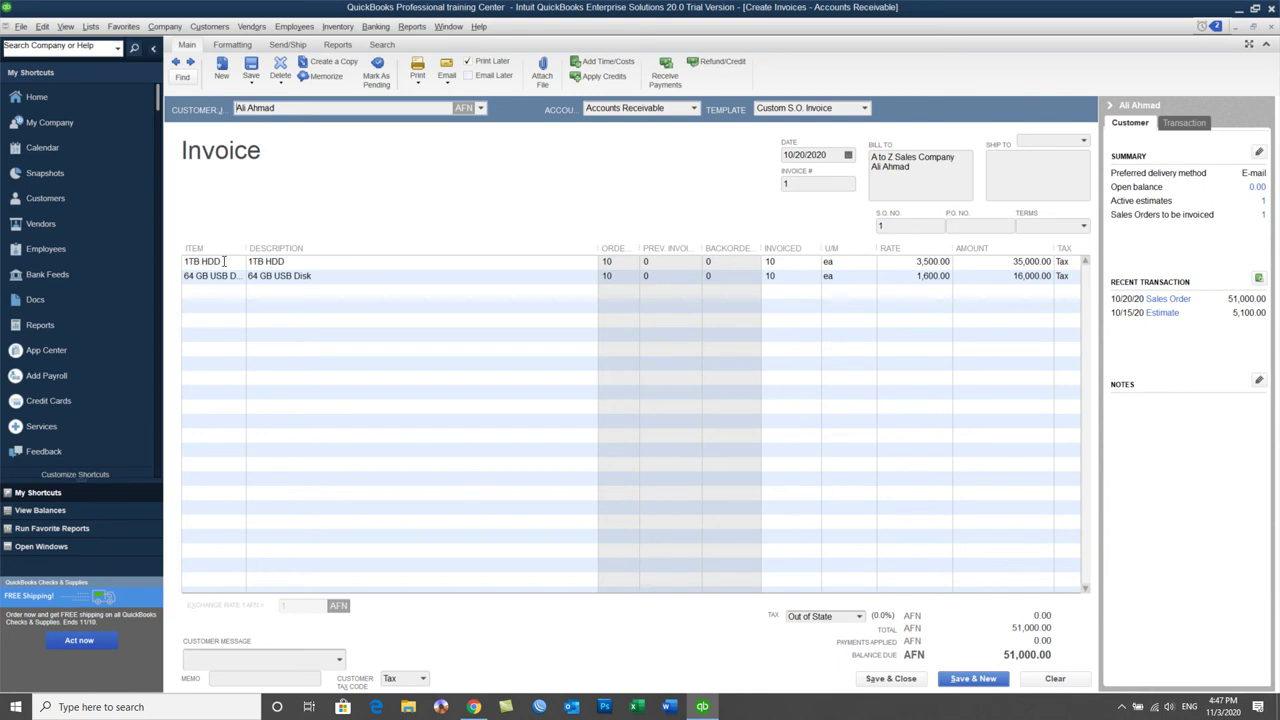
left_click(193, 279)
left_click_drag(638, 247, 657, 248)
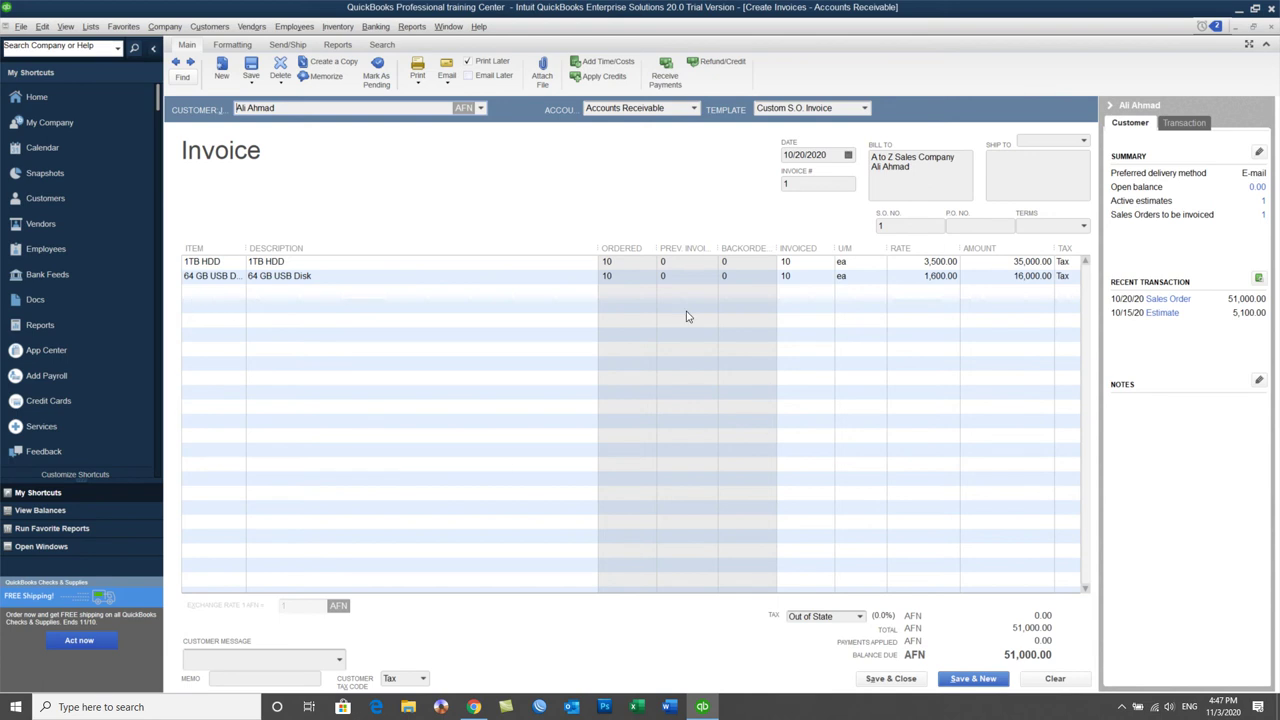
Date the invoice 10/21/2020 and leave its Terms blank.
left_click(848, 155)
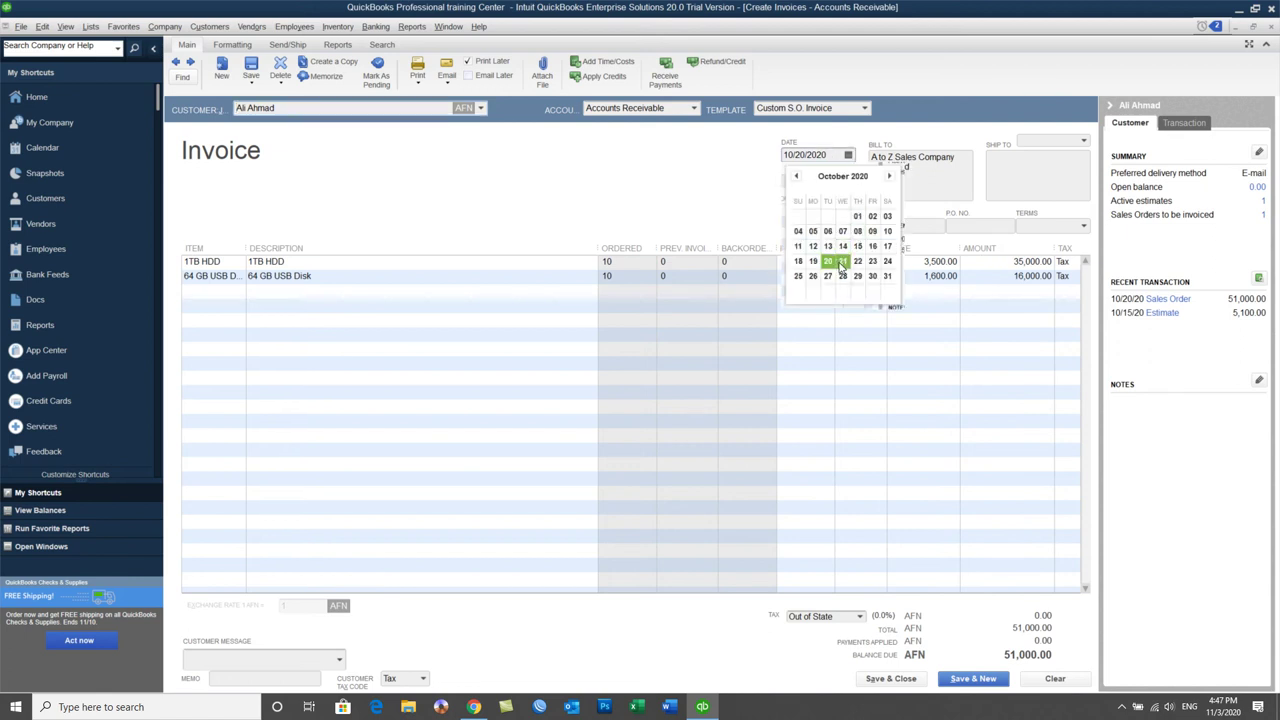
left_click(842, 262)
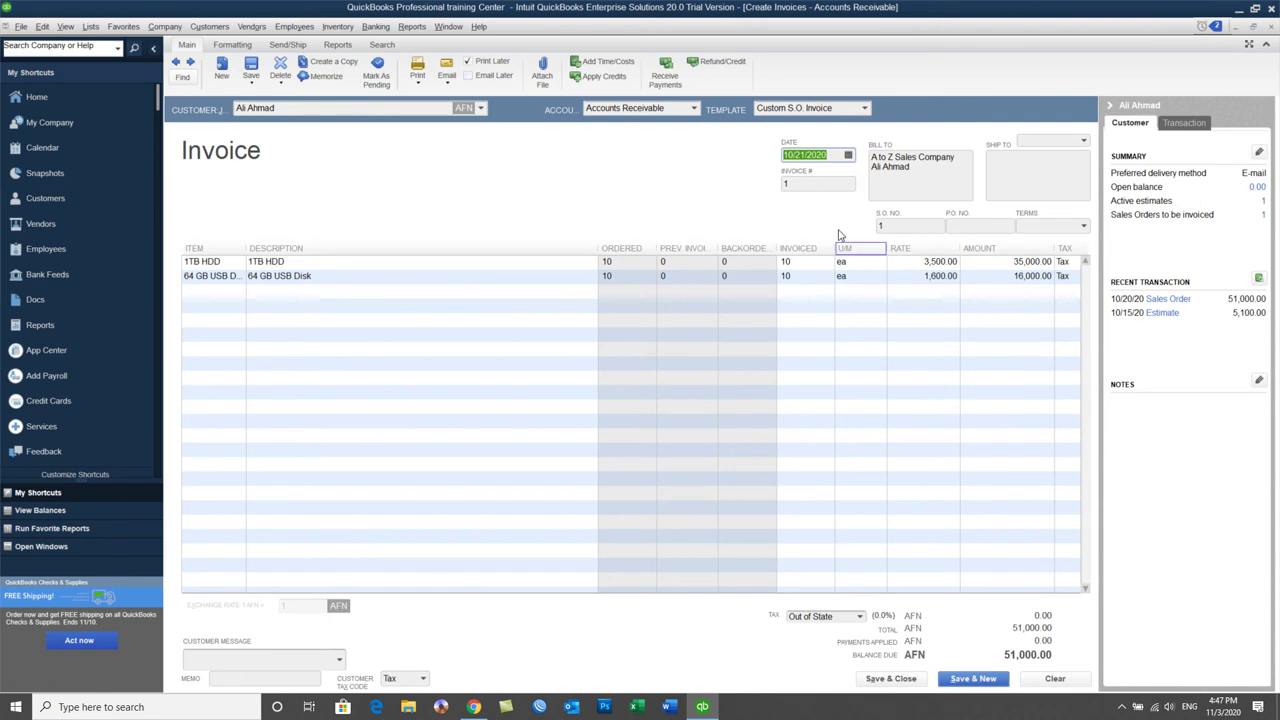
left_click(814, 186)
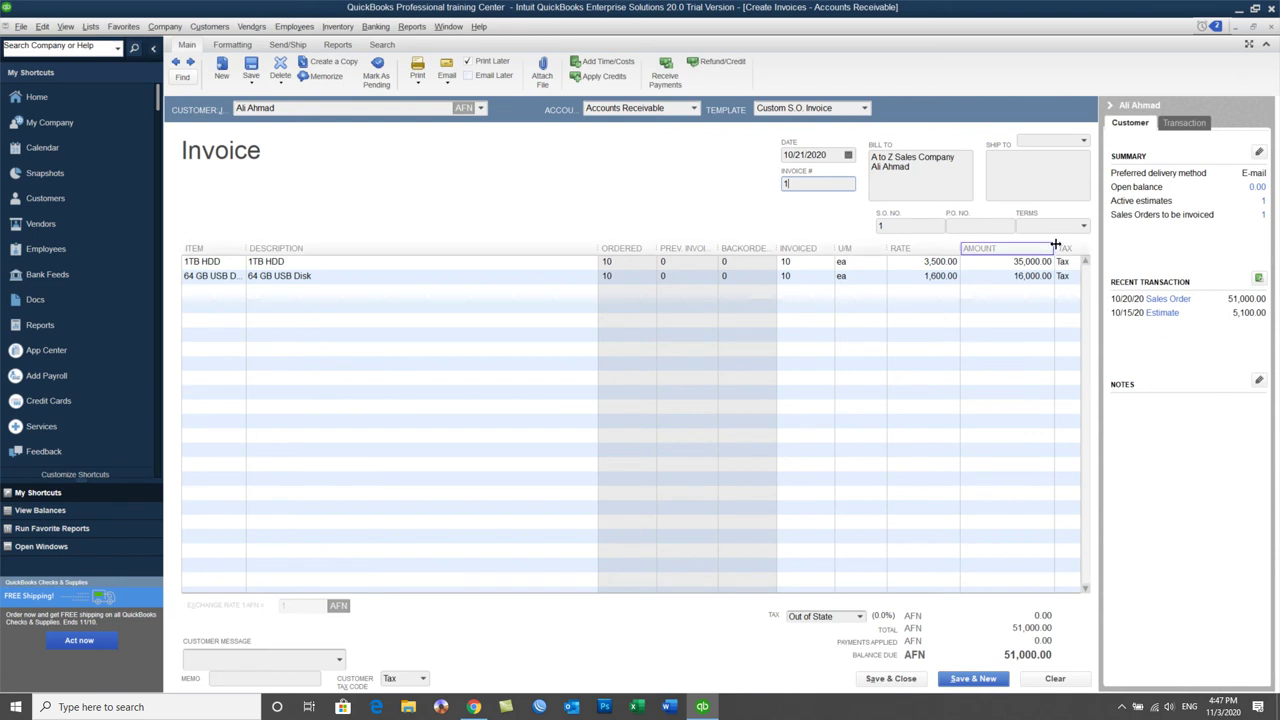
left_click(1083, 226)
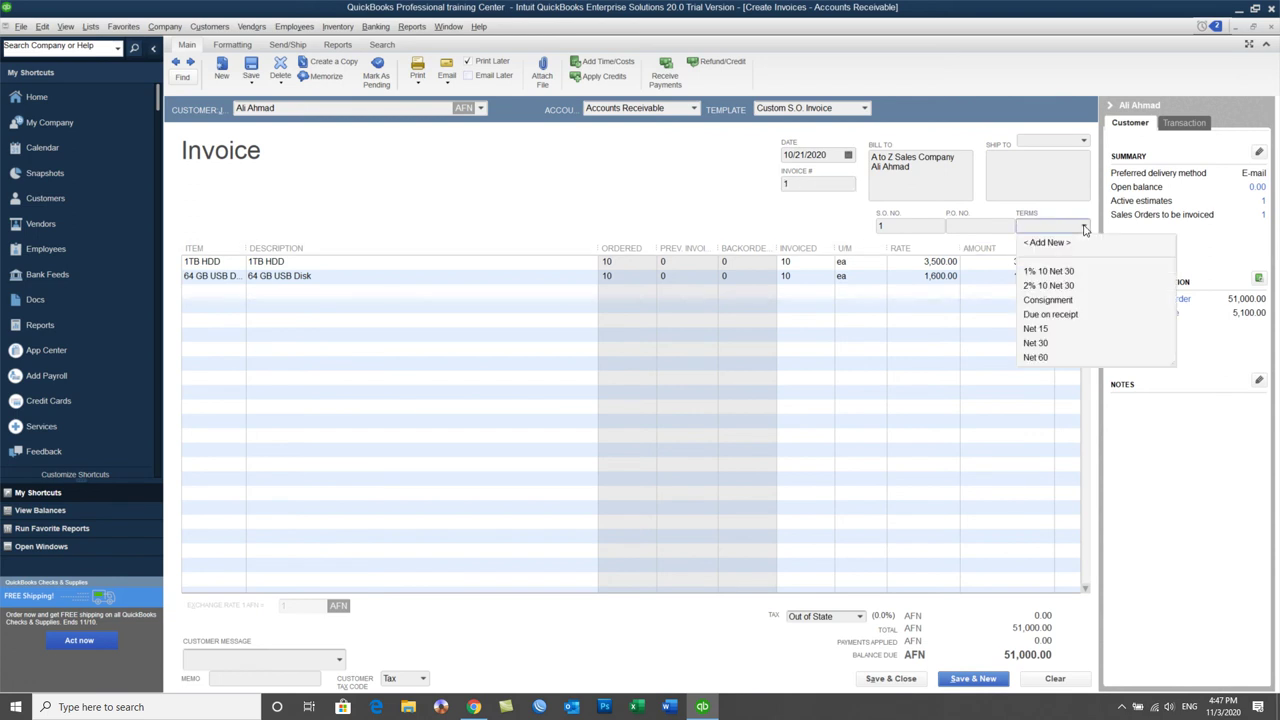
left_click(1084, 229)
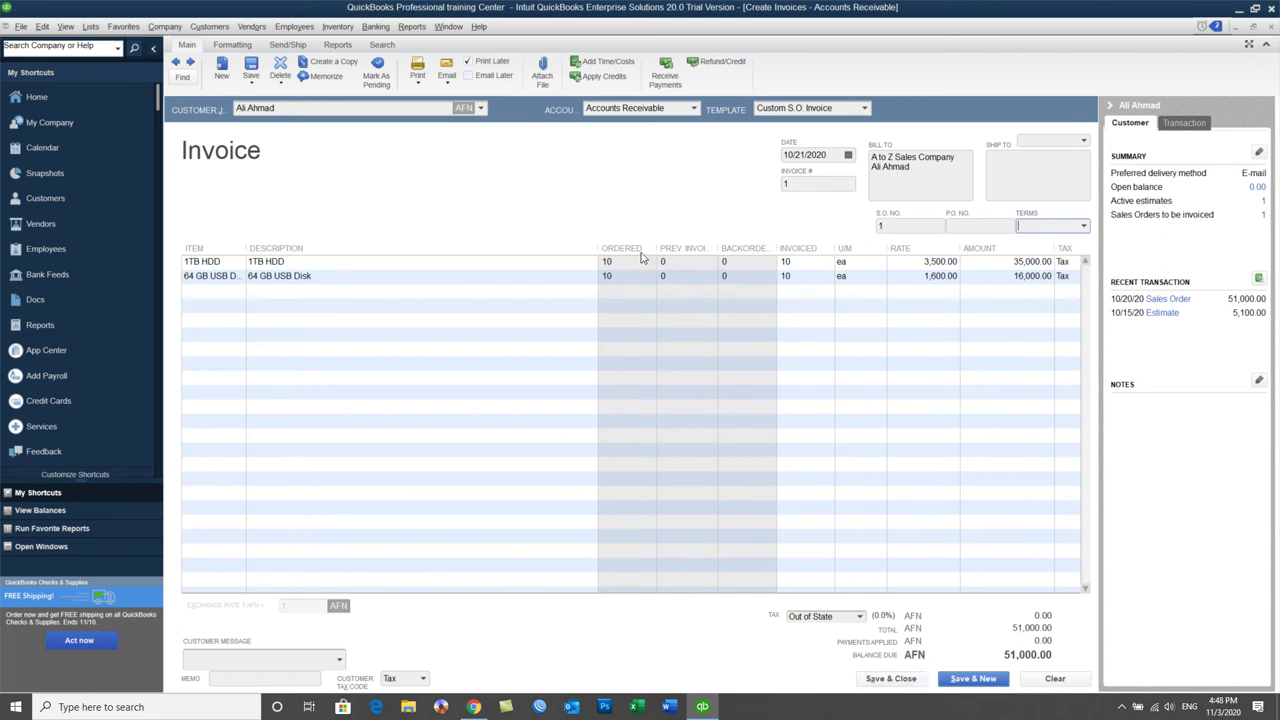
left_click(419, 86)
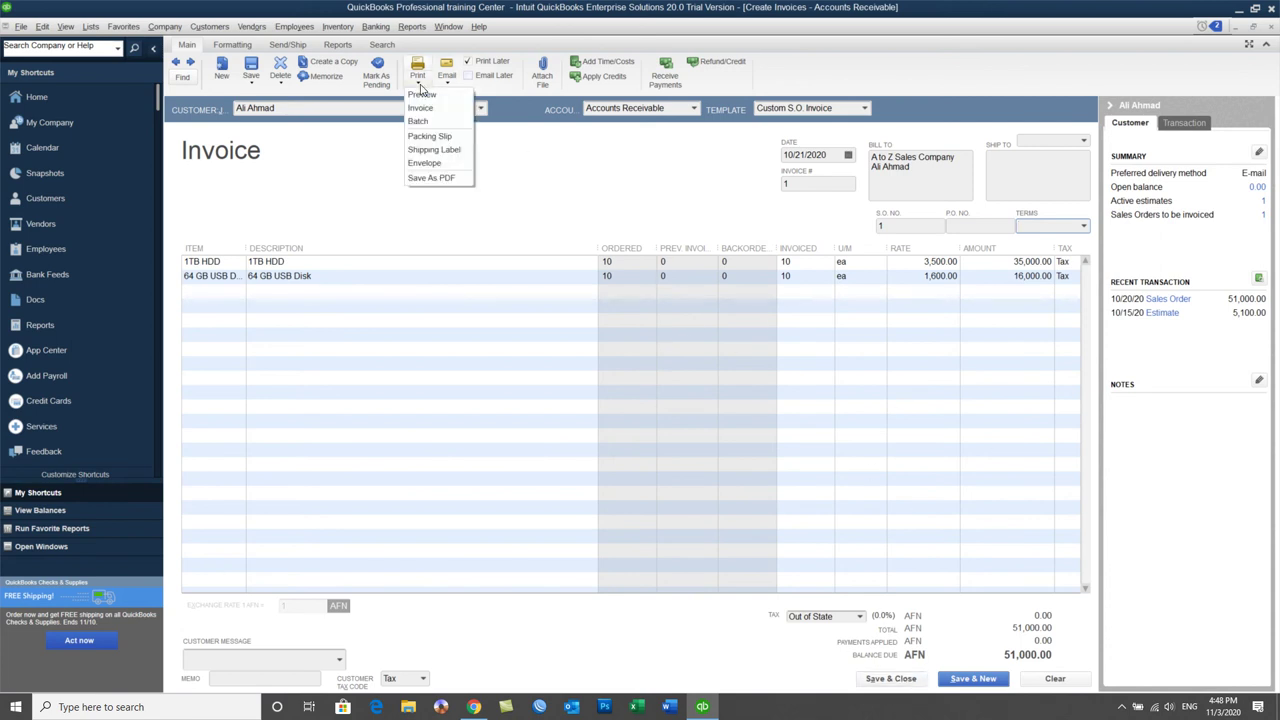
Preview the invoice, skipping HDD and adding USB to the dictionary in spell check.
left_click(421, 95)
left_click(740, 396)
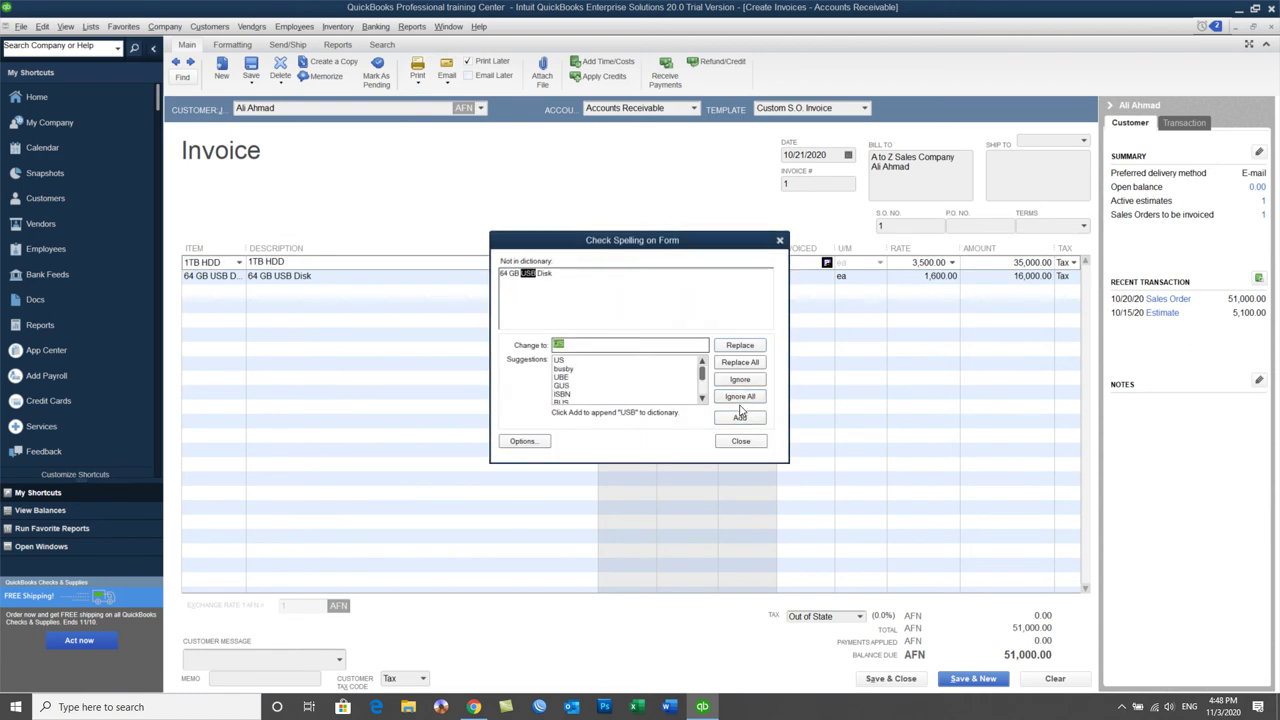
left_click(740, 416)
left_click(717, 293)
left_click(189, 161)
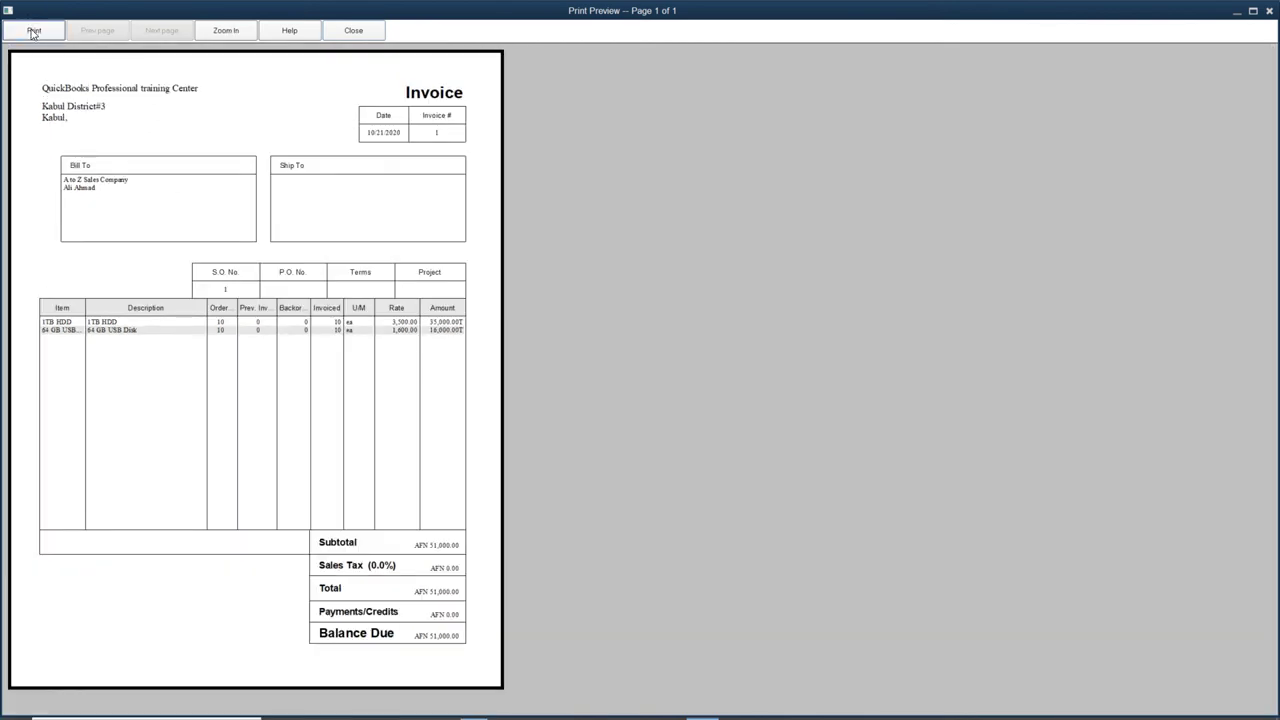
left_click(354, 30)
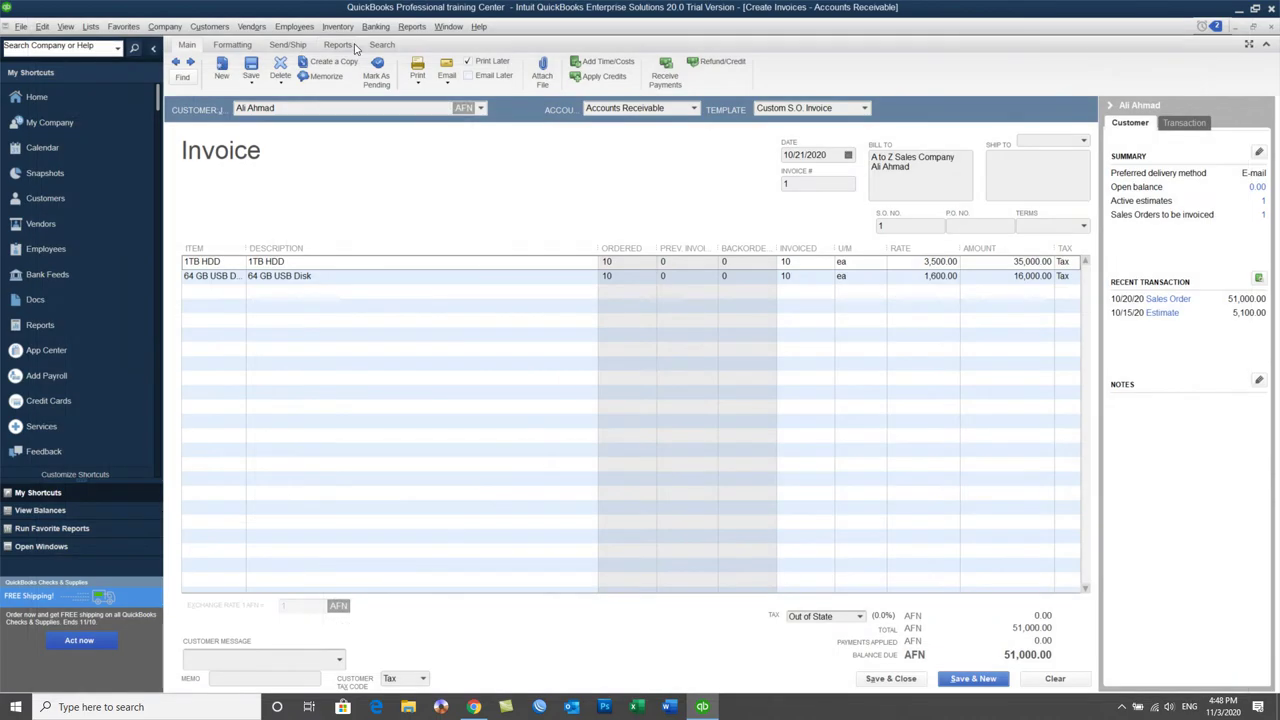
Save and close invoice 1, ignoring all occurrences of HDD and GB.
left_click(890, 678)
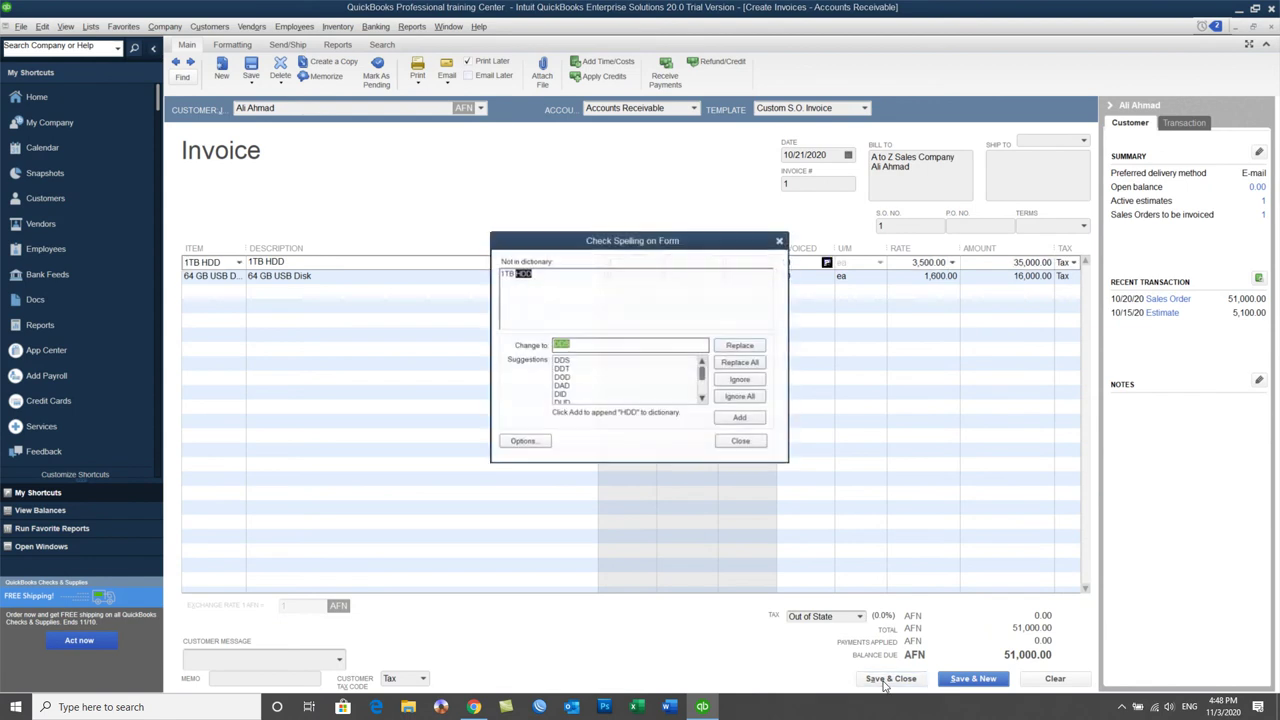
left_click(740, 397)
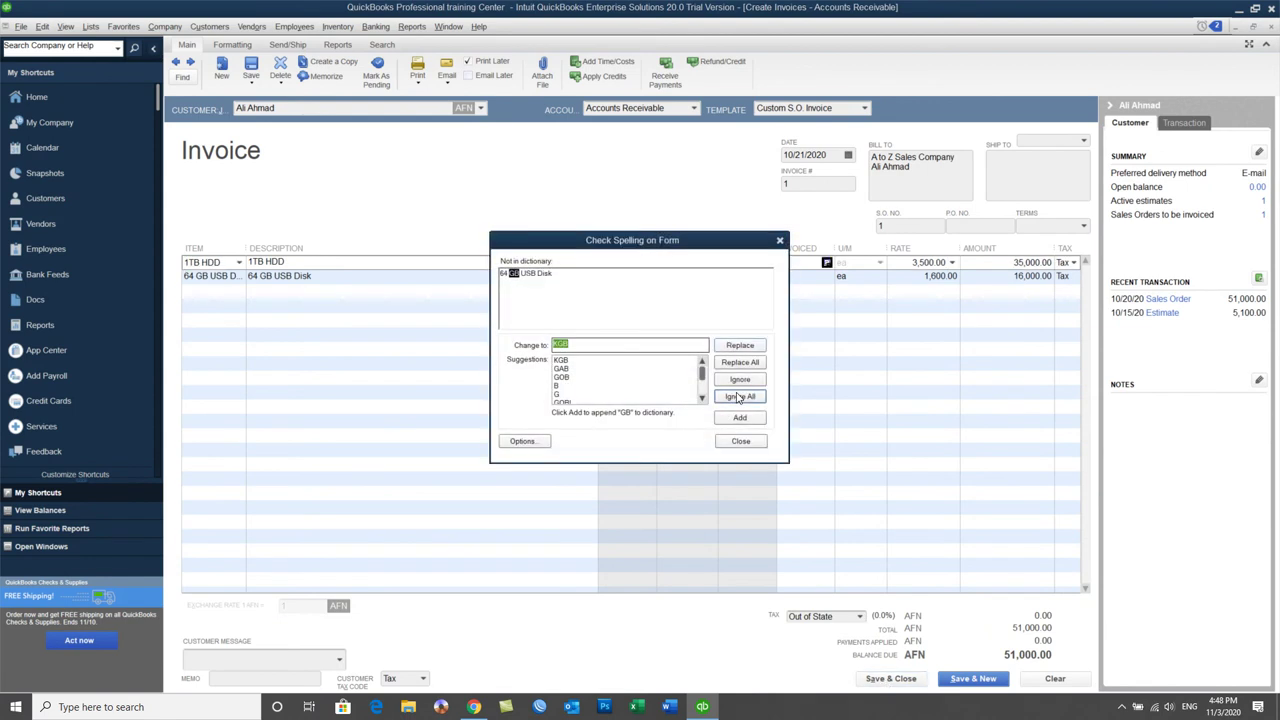
left_click(740, 397)
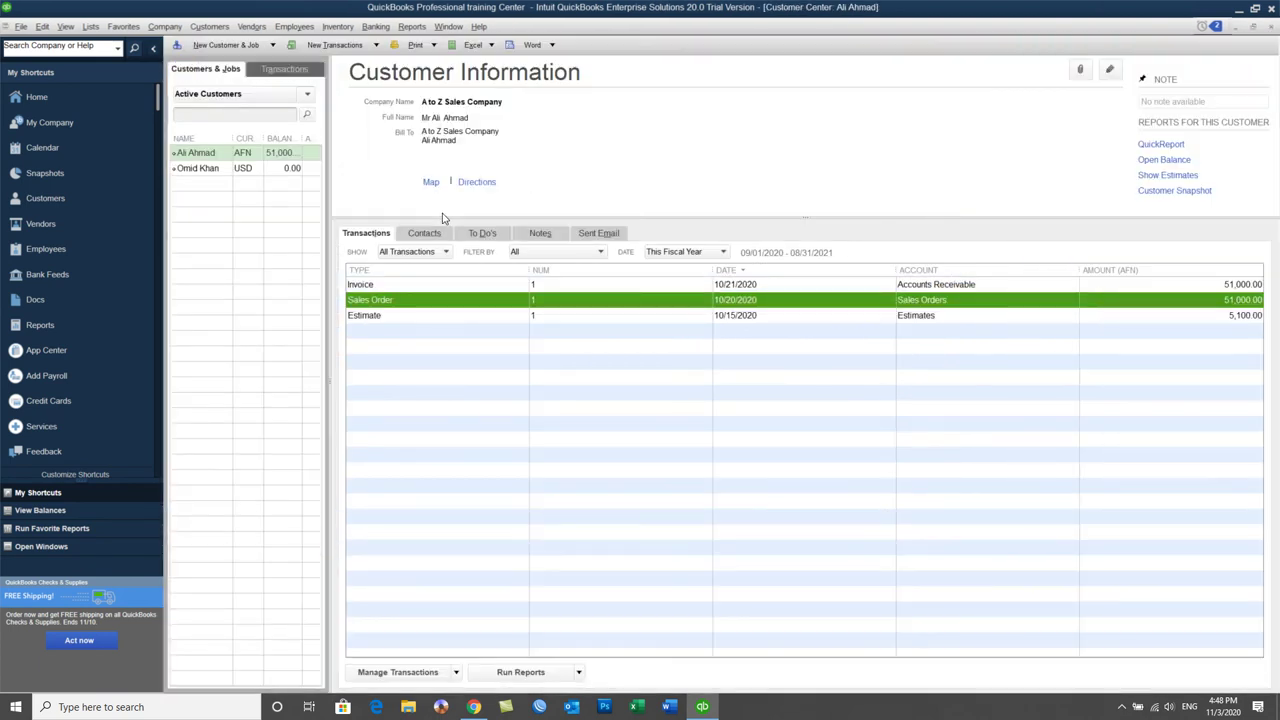
Check the new invoice 1 and the 51,000.00 open balance in the Customer Center.
left_click(195, 153)
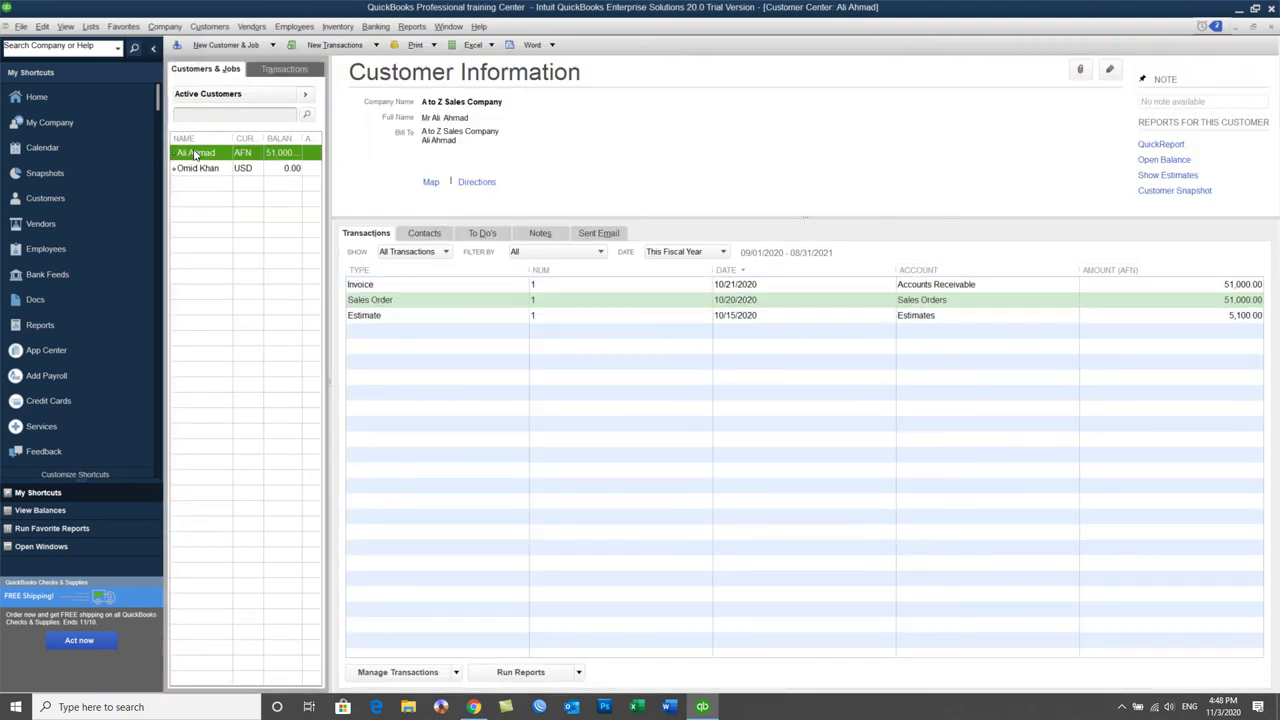
left_click(390, 287)
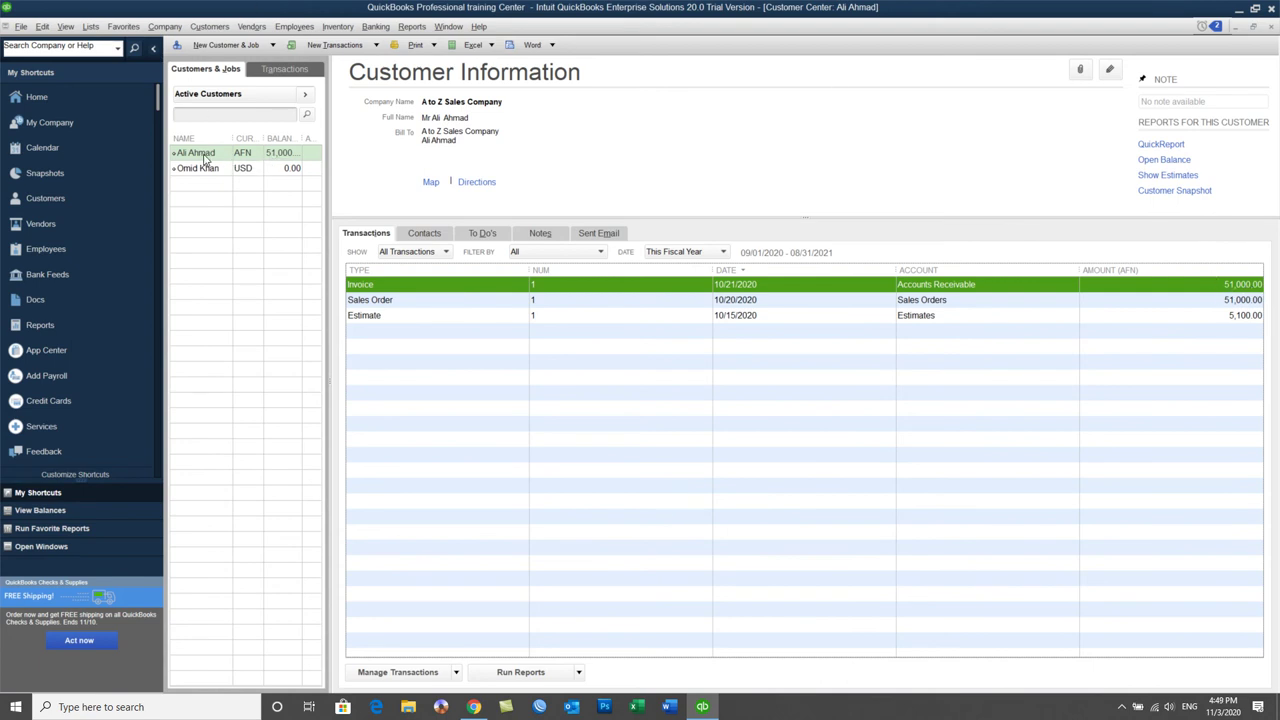
left_click(280, 158)
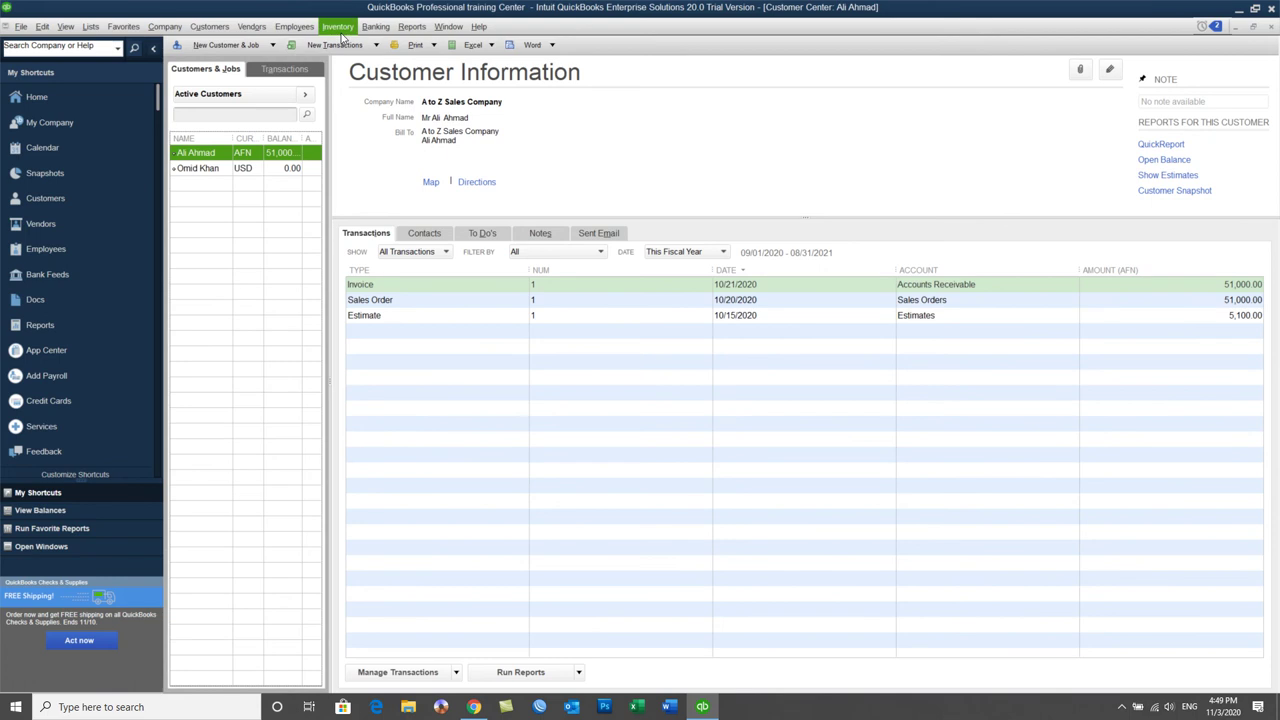
left_click(341, 30)
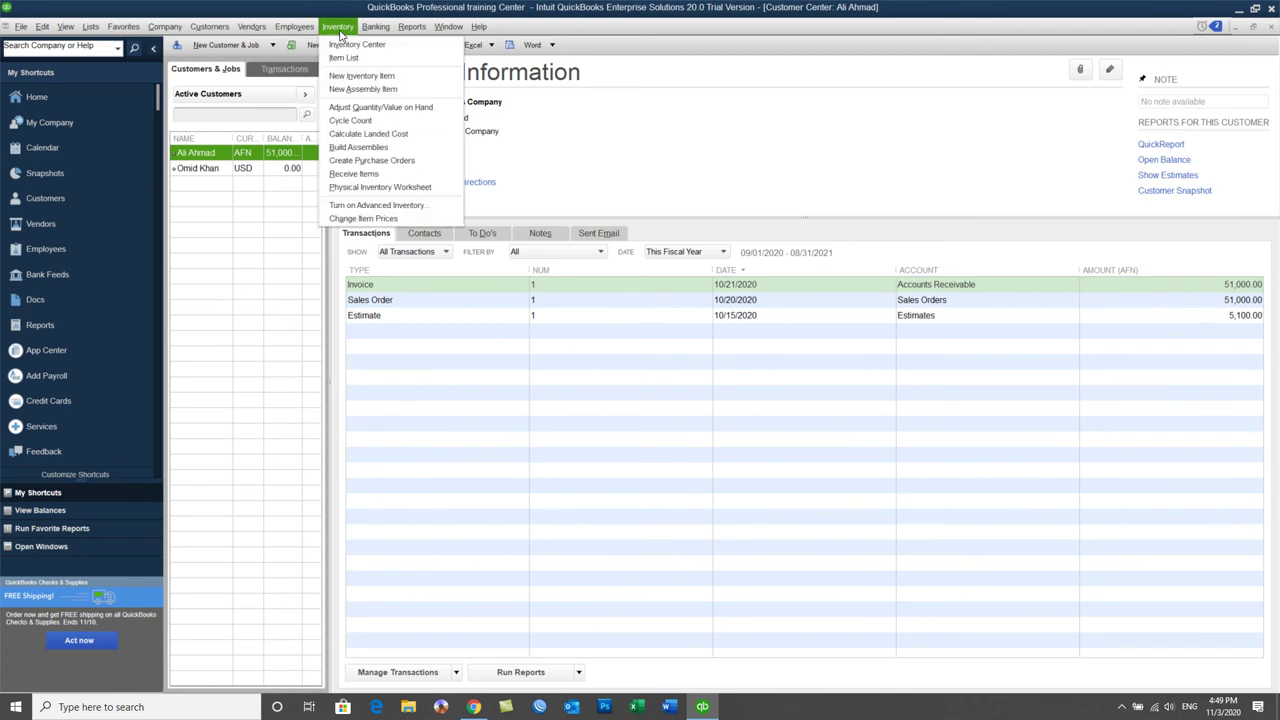
left_click(380, 188)
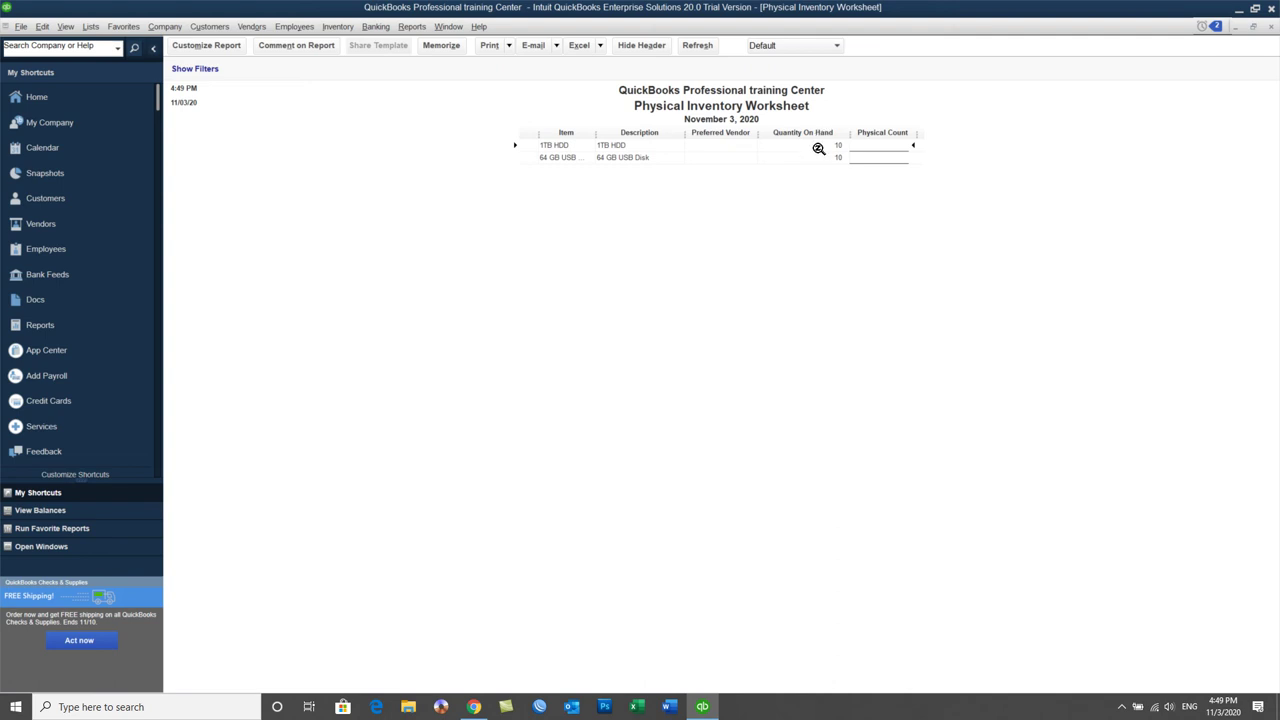
key("ctrl+j")
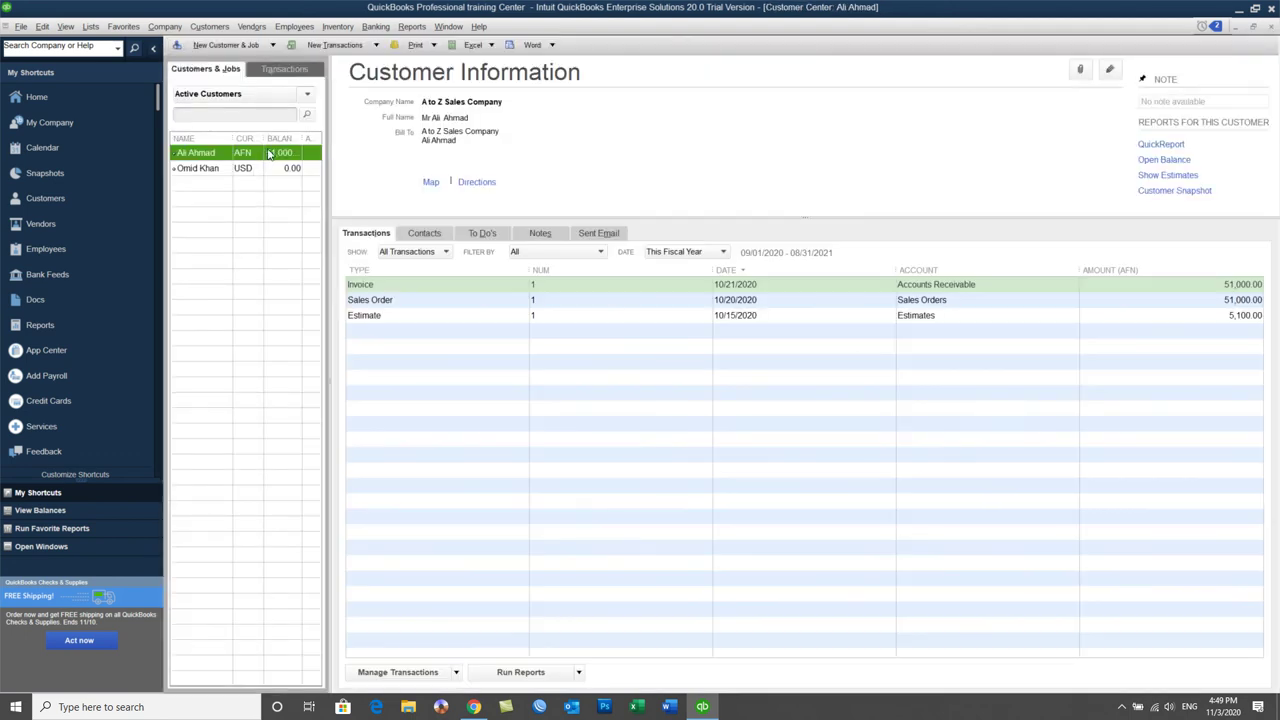
Open the Company Snapshot showing Accounts Receivable at 51,000.00.
left_click(918, 288)
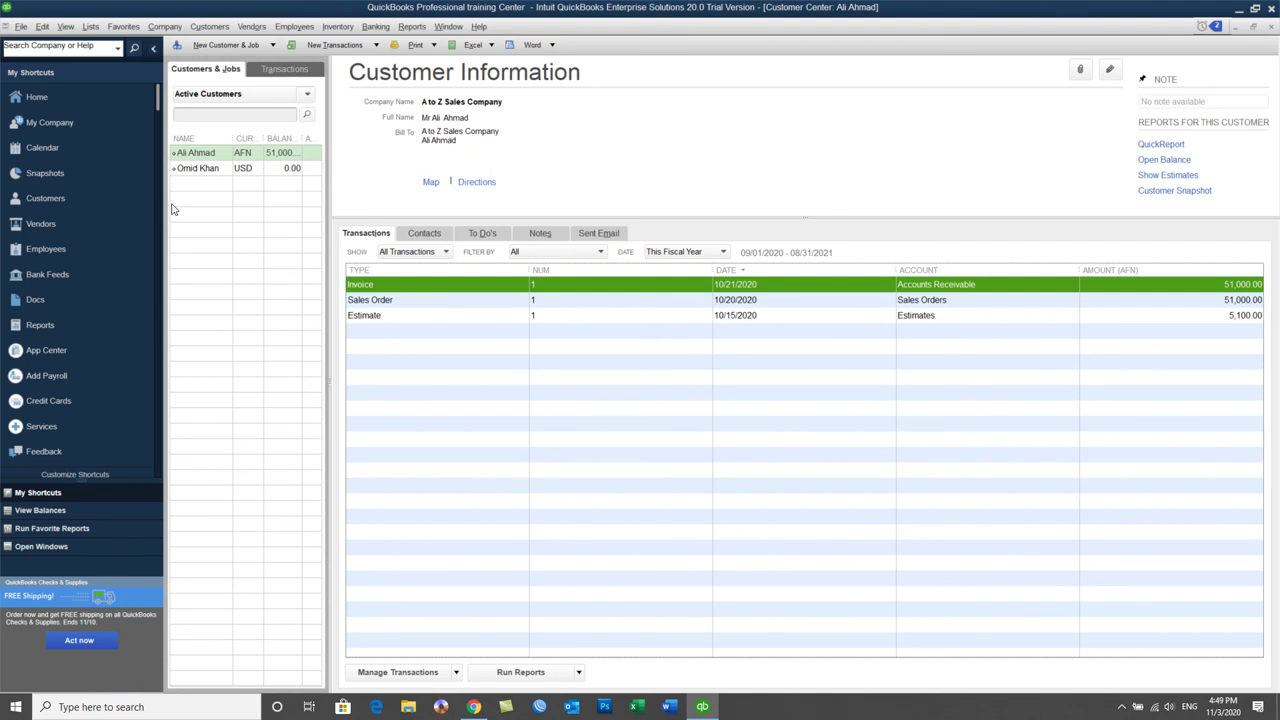
left_click(68, 178)
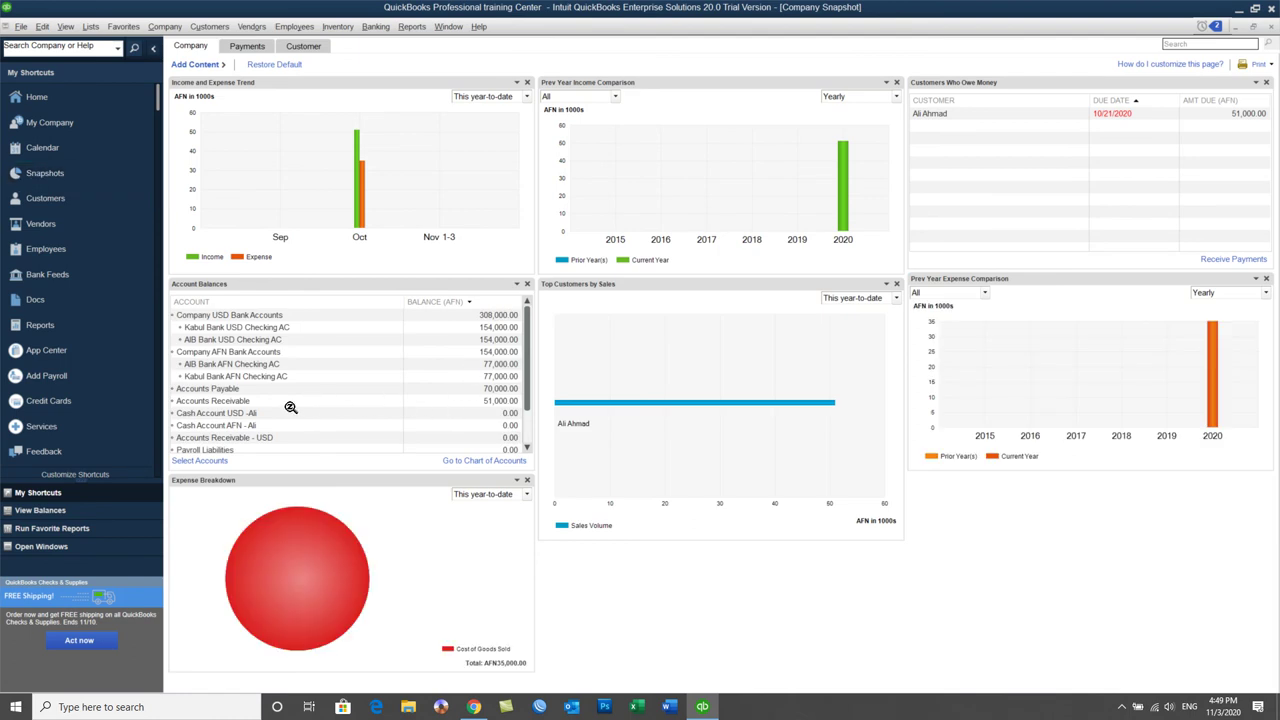
Review the Accounts Receivable and Accounts Receivable - USD balances, then close the Snapshot.
left_click(283, 407)
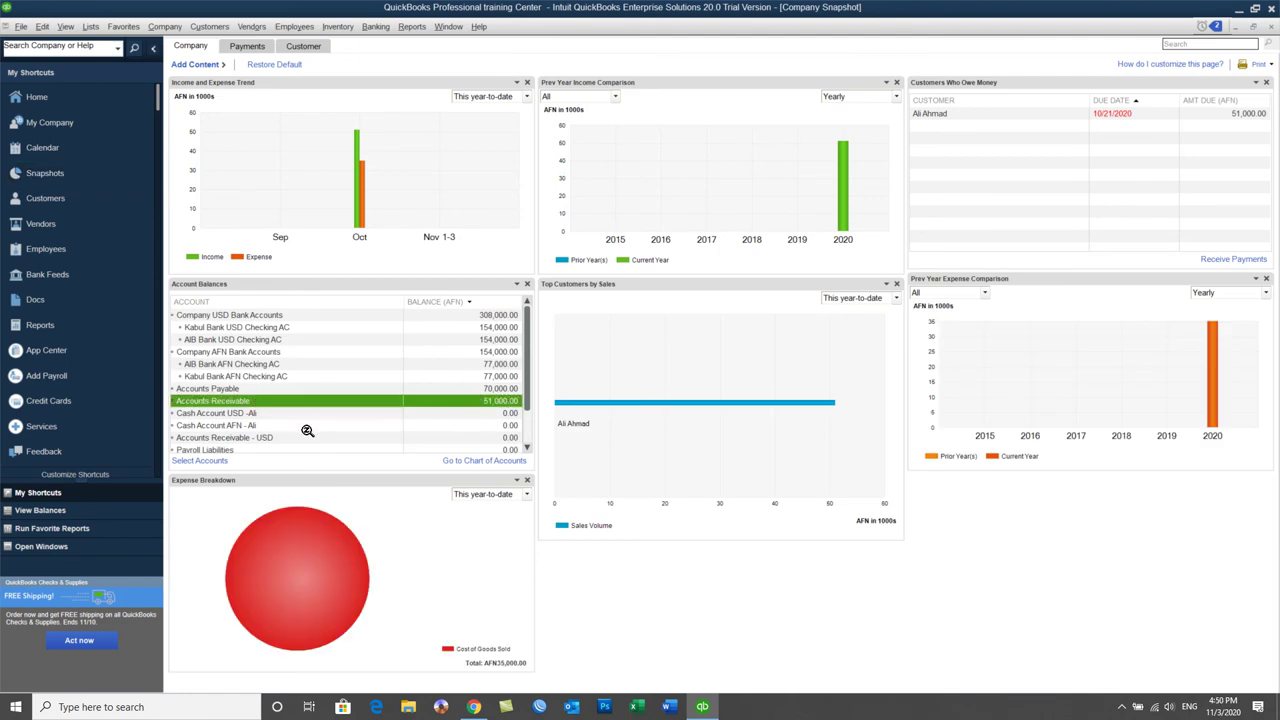
left_click(285, 437)
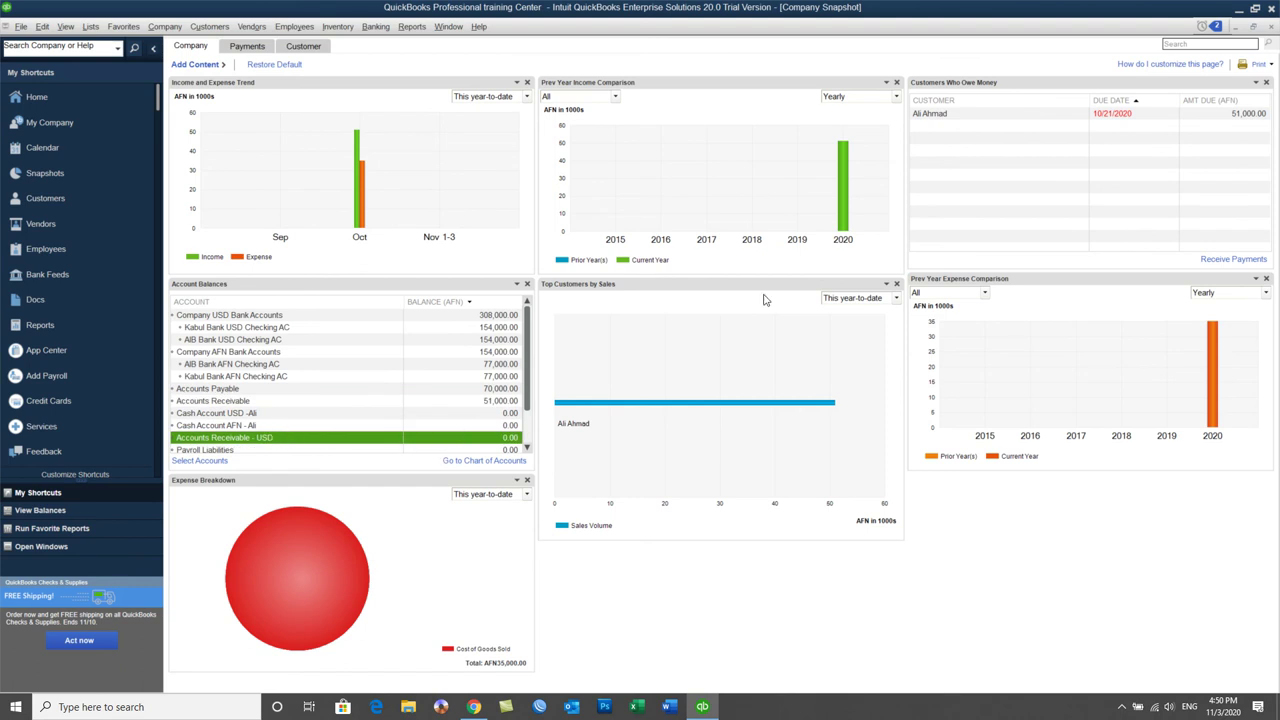
left_click(1270, 26)
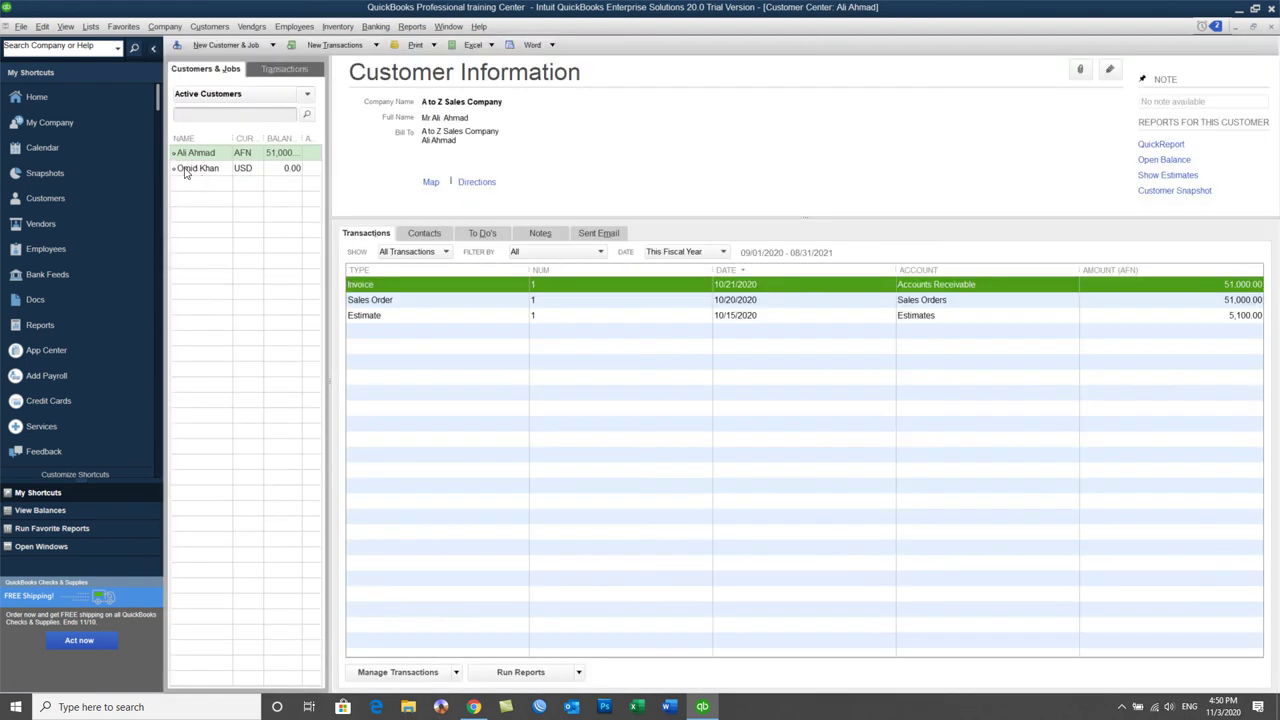
Start invoice number 2 dated 10/21/2020 for the Smart Technology customer.
left_click(186, 172)
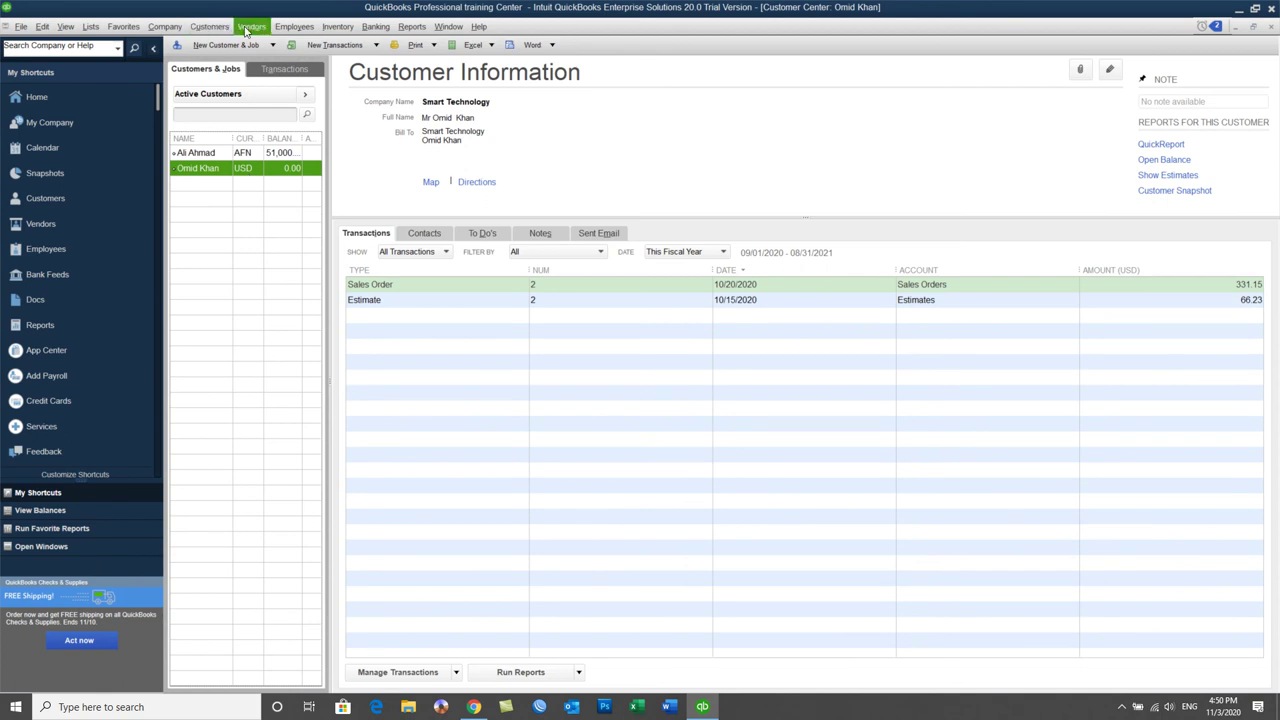
left_click(211, 27)
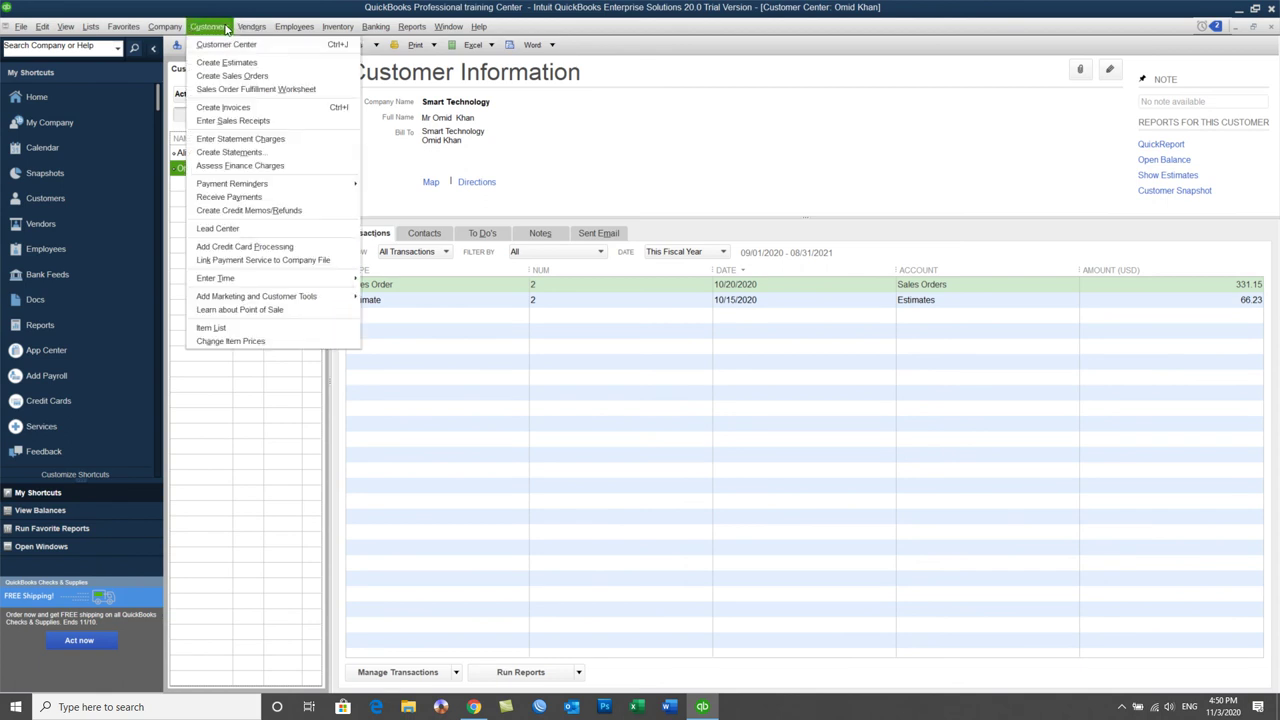
left_click(225, 110)
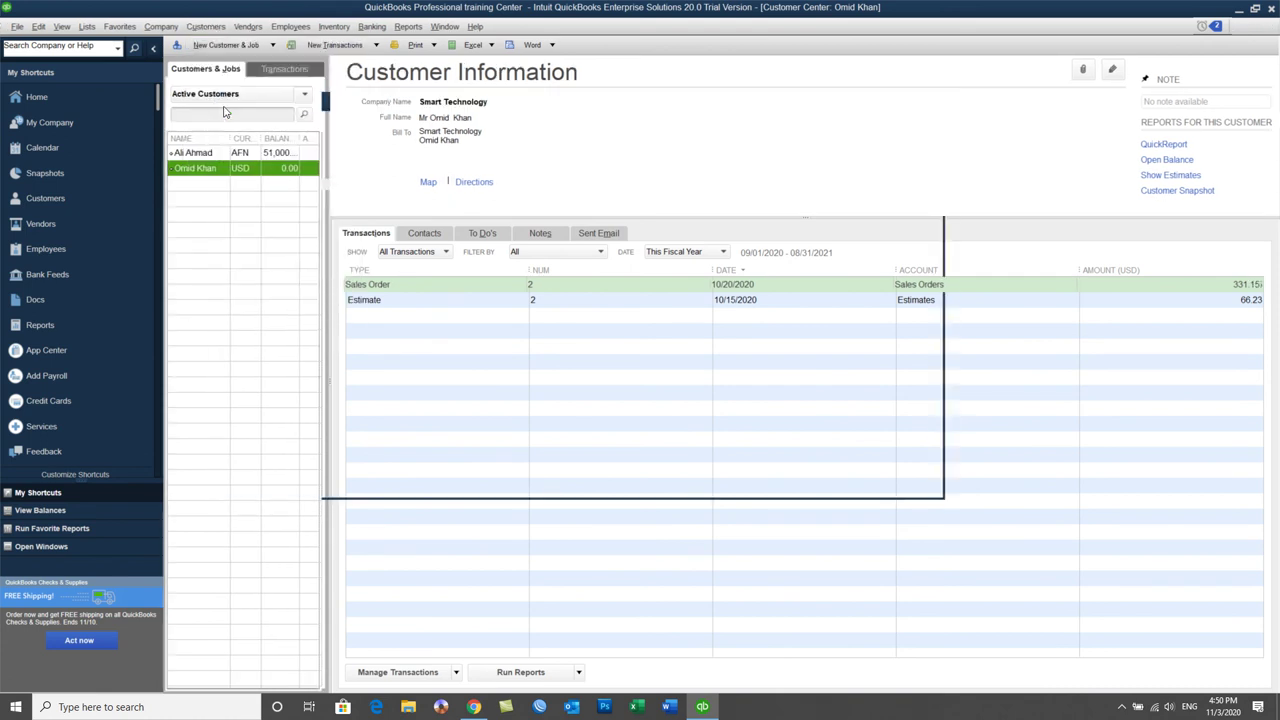
Start a new invoice for the second customer, choosing to invoice it from that customer's existing sales orders.
type("Omid Khan")
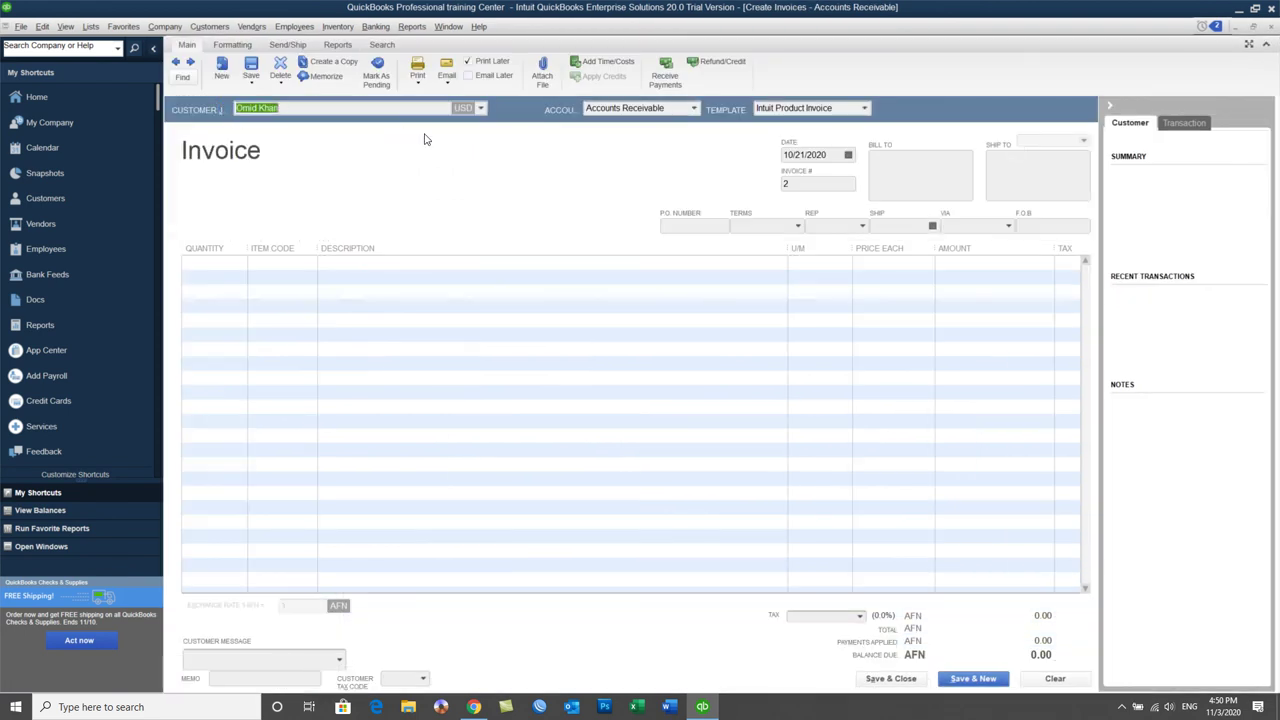
left_click(481, 108)
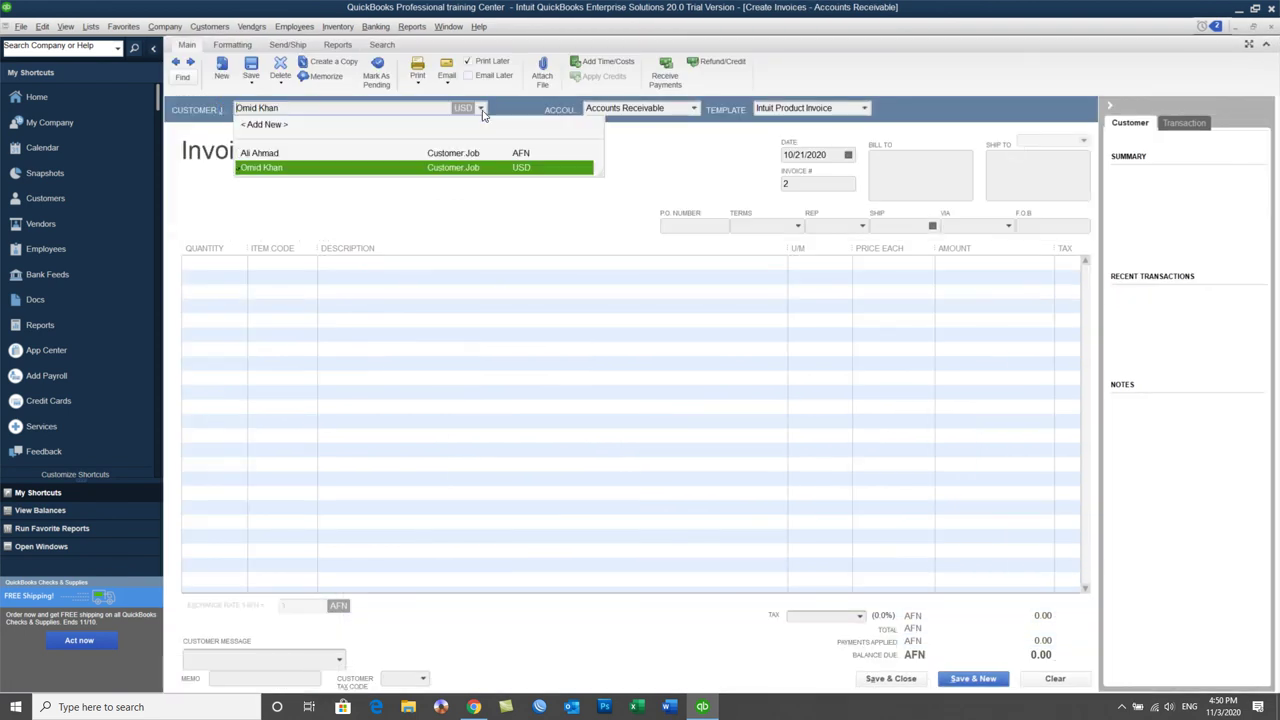
left_click(264, 168)
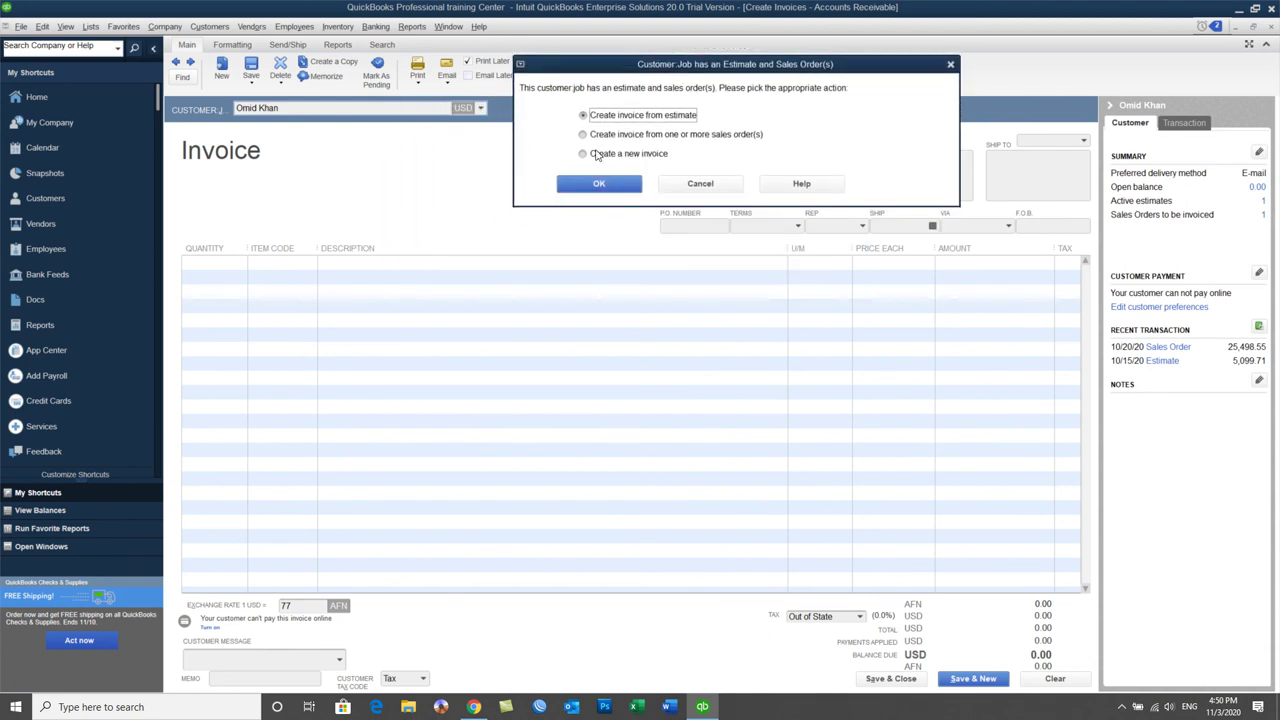
left_click(612, 156)
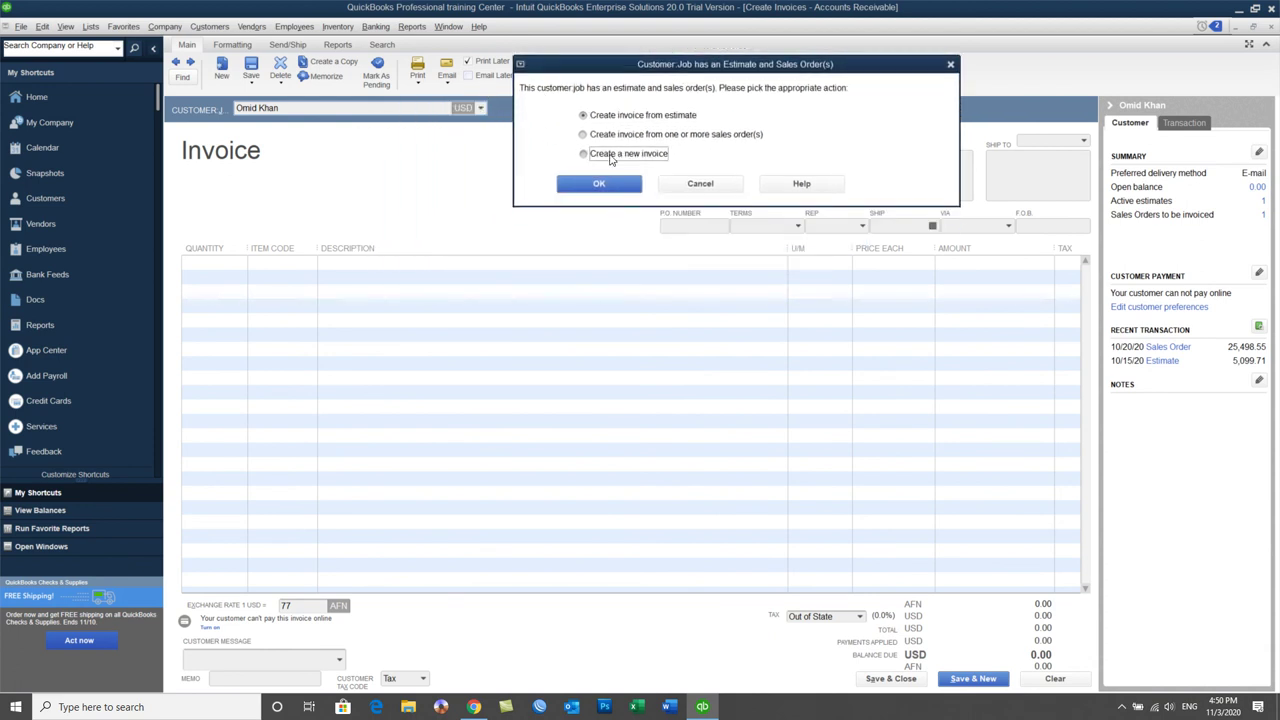
left_click(636, 137)
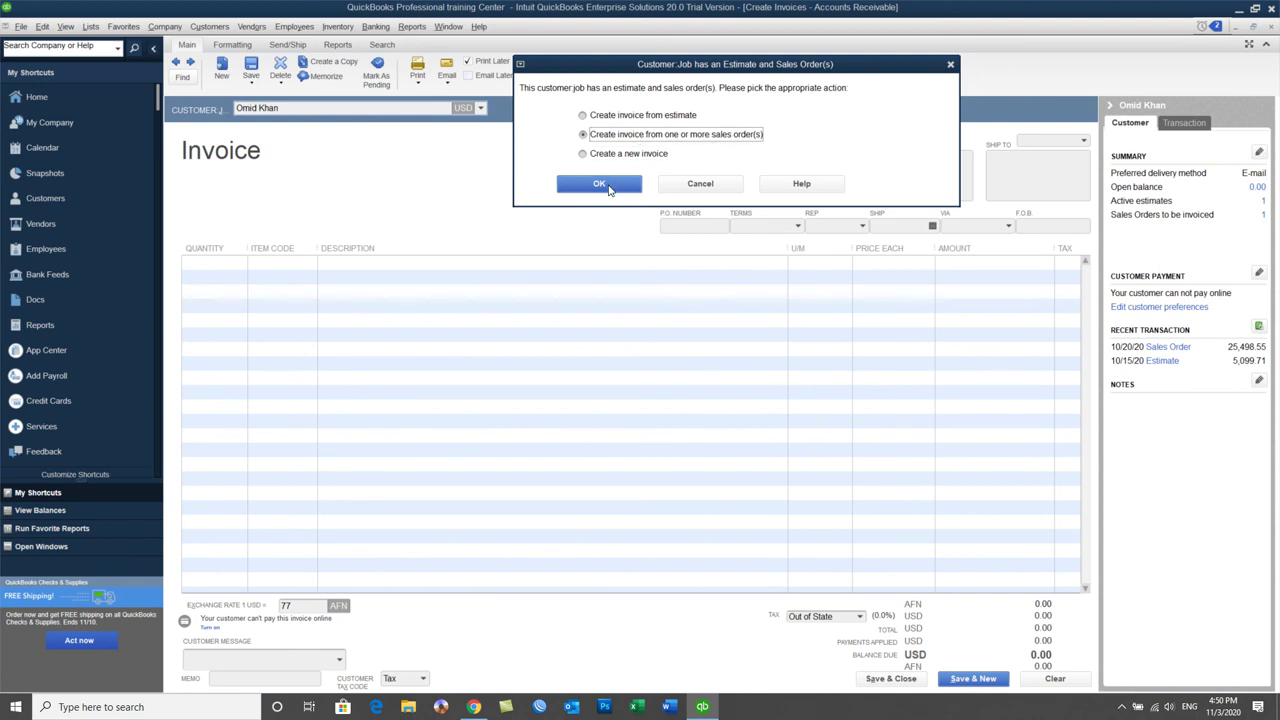
left_click(600, 184)
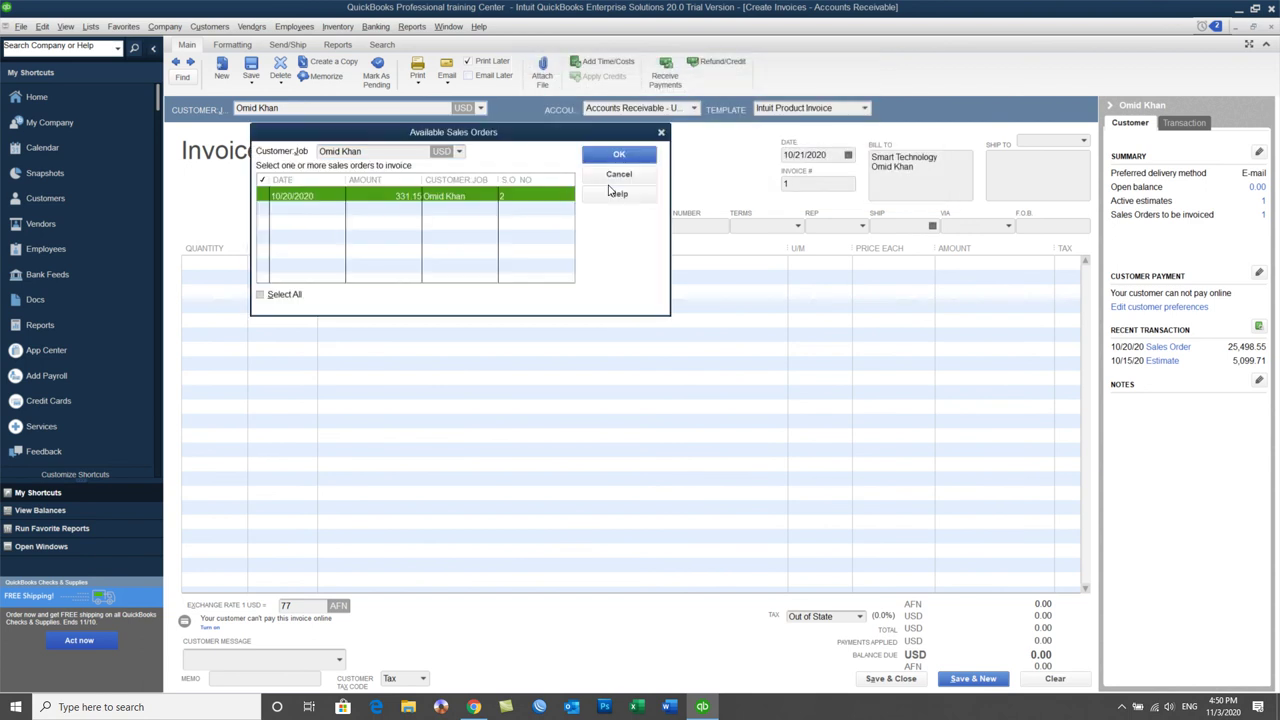
Invoice all items of sales order 2: five 1TB HDD and five 64 GB USB Disk, totalling 331.15 USD.
left_click(263, 196)
left_click(601, 156)
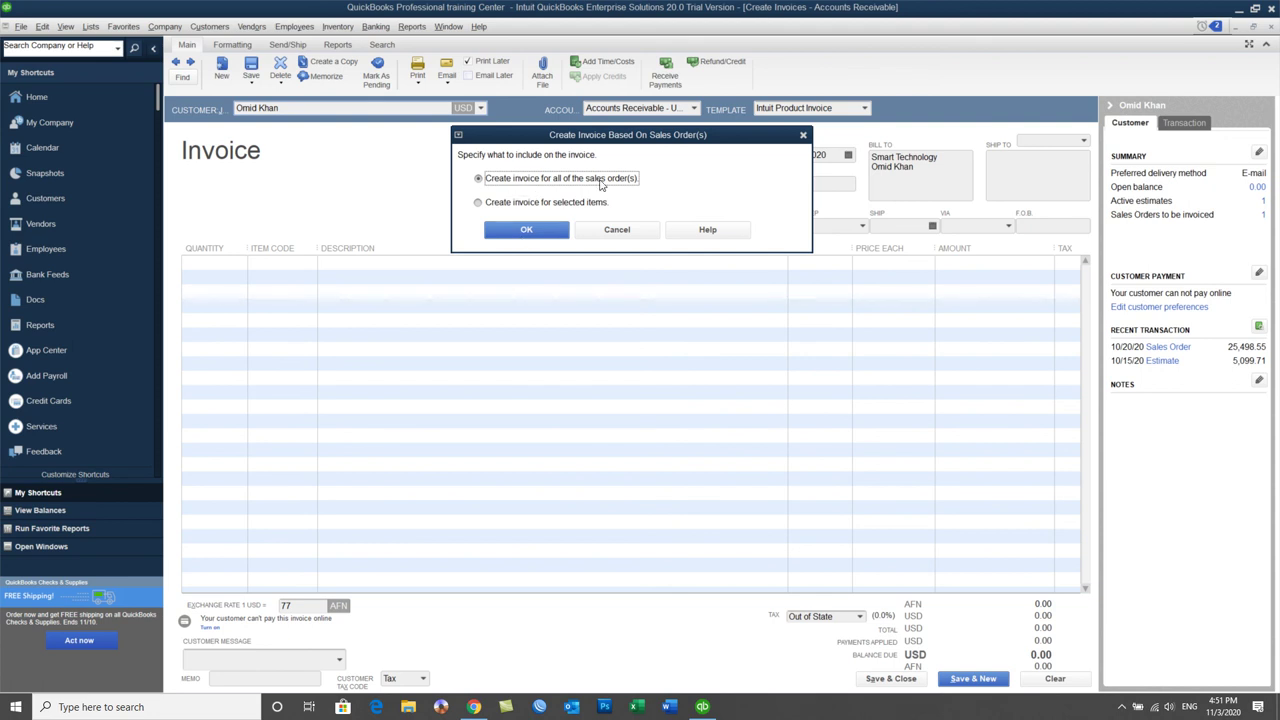
left_click(551, 207)
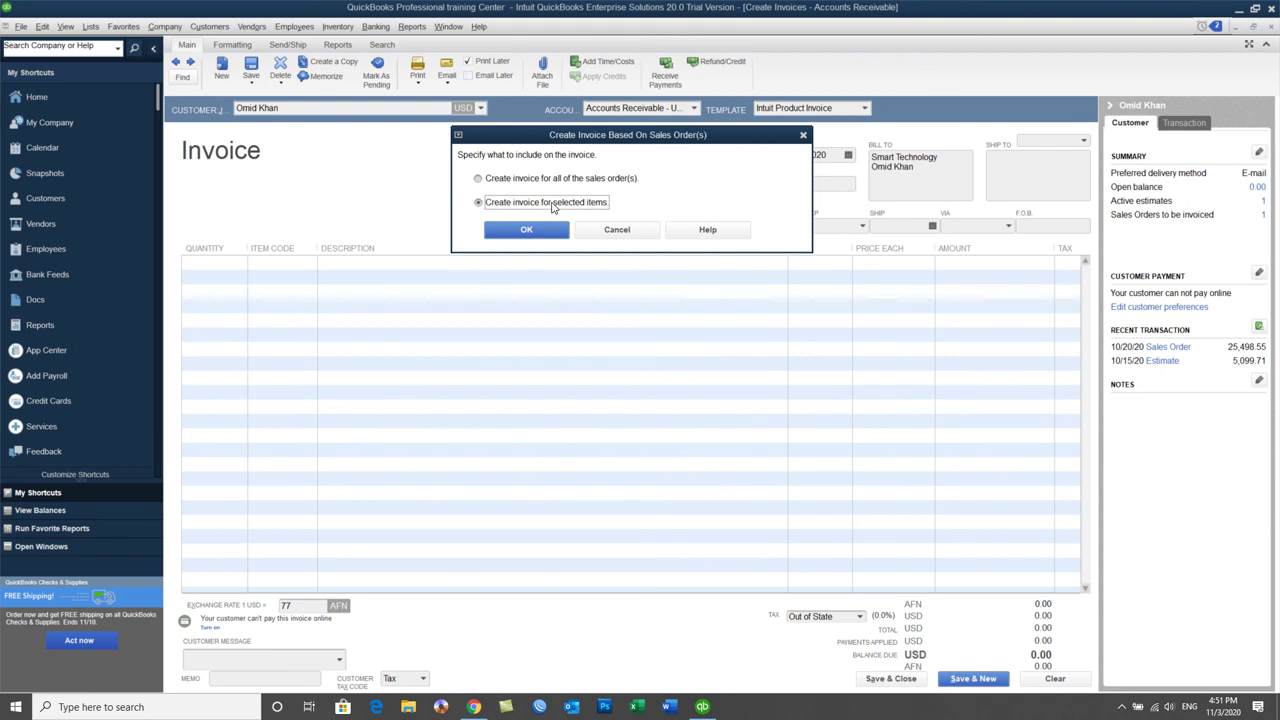
left_click(548, 179)
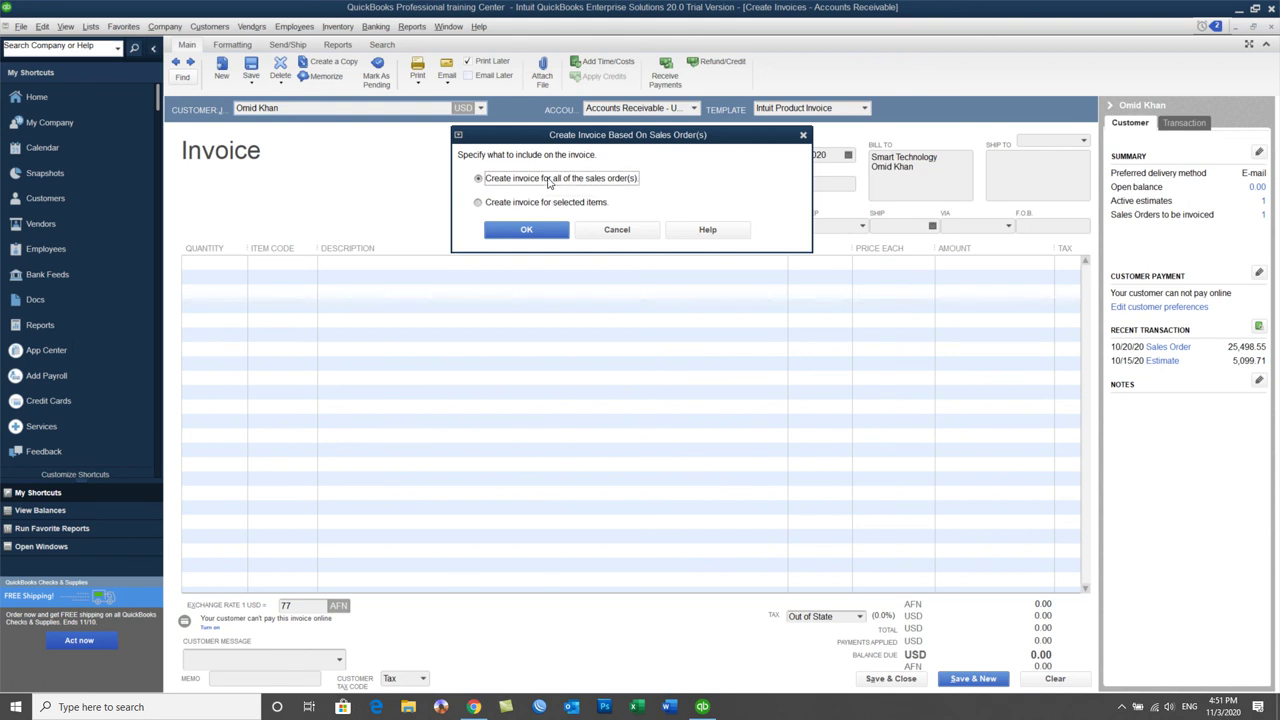
left_click(523, 232)
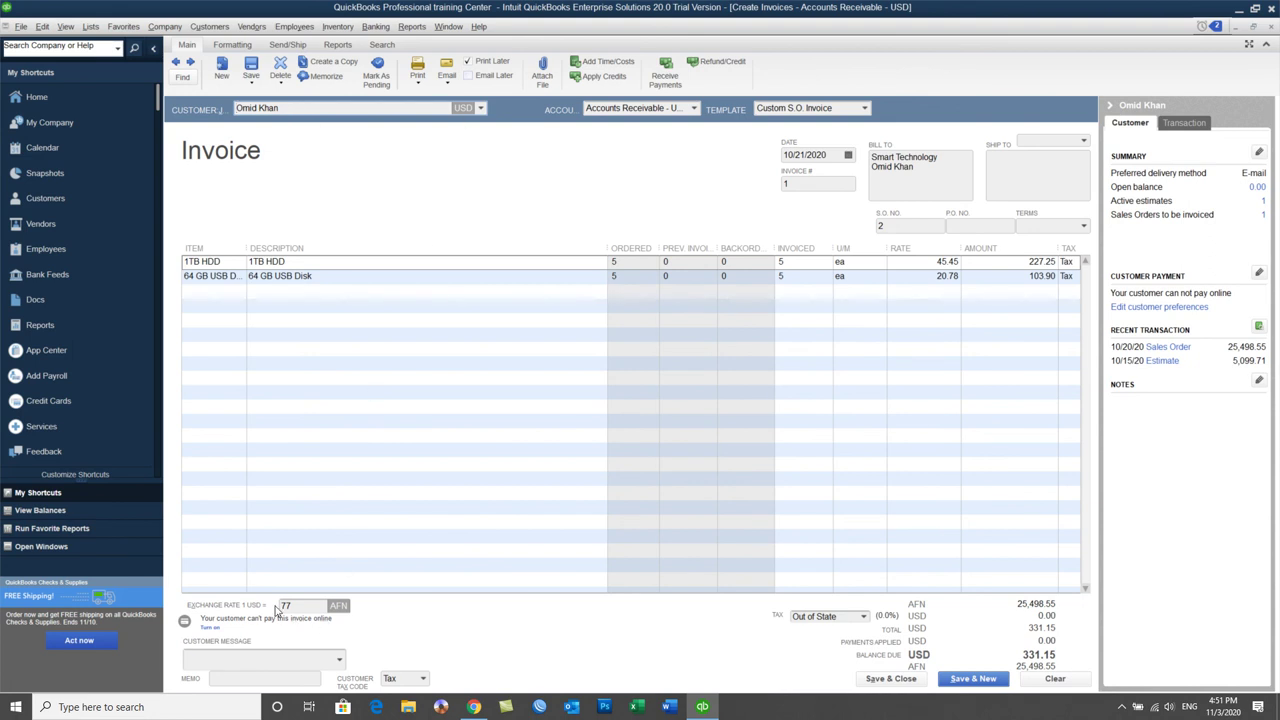
Save the 331.15 USD invoice, ignoring the HDD and GB spelling flags, then view the Company Snapshot.
left_click_drag(298, 606, 271, 607)
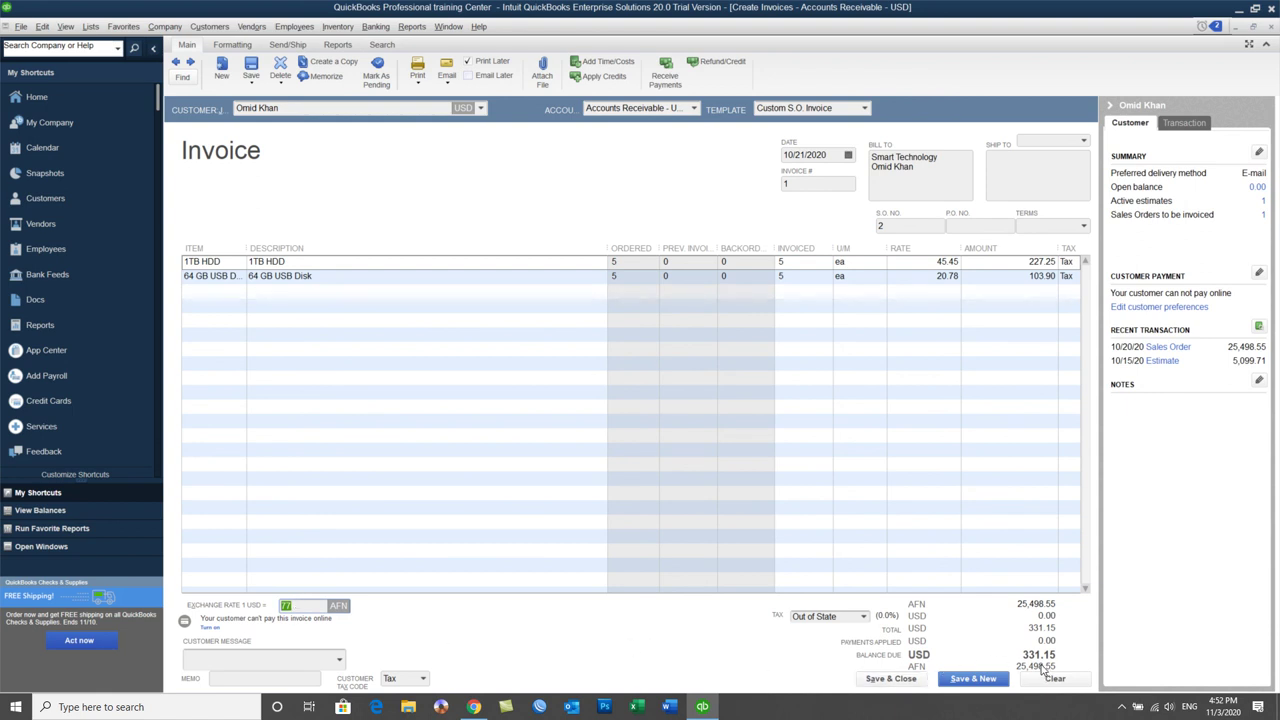
left_click(877, 680)
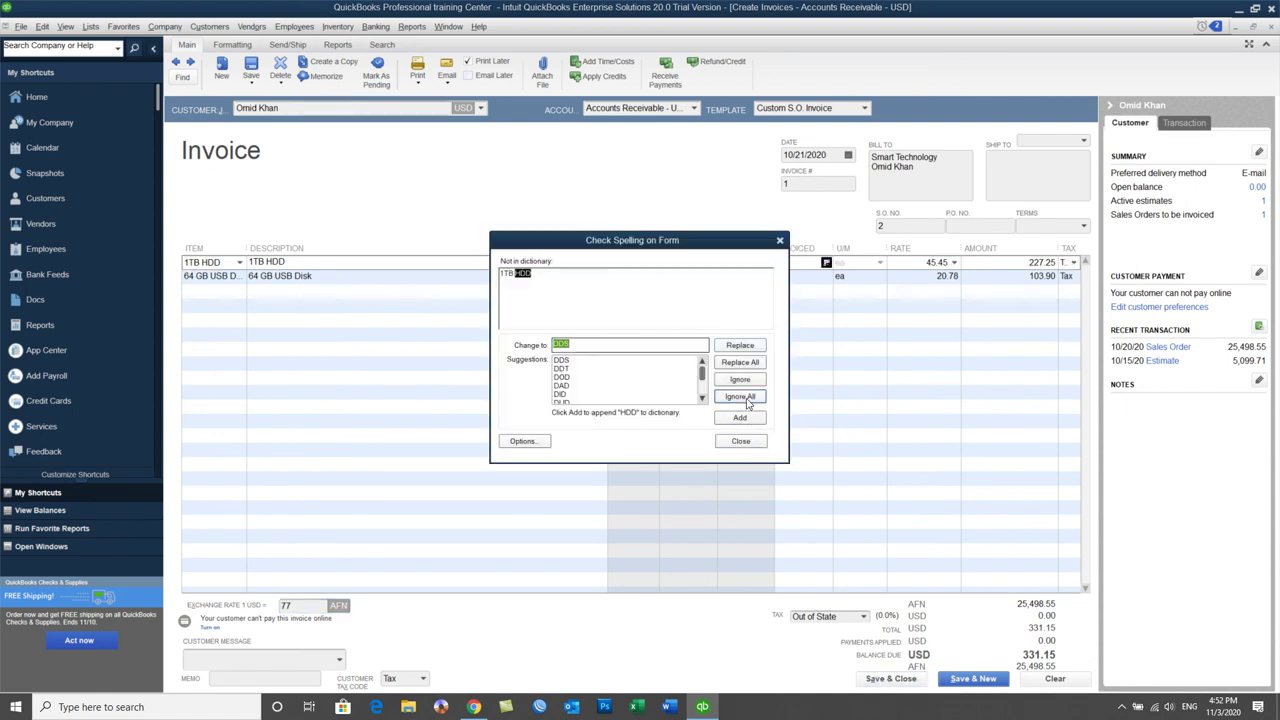
left_click(740, 397)
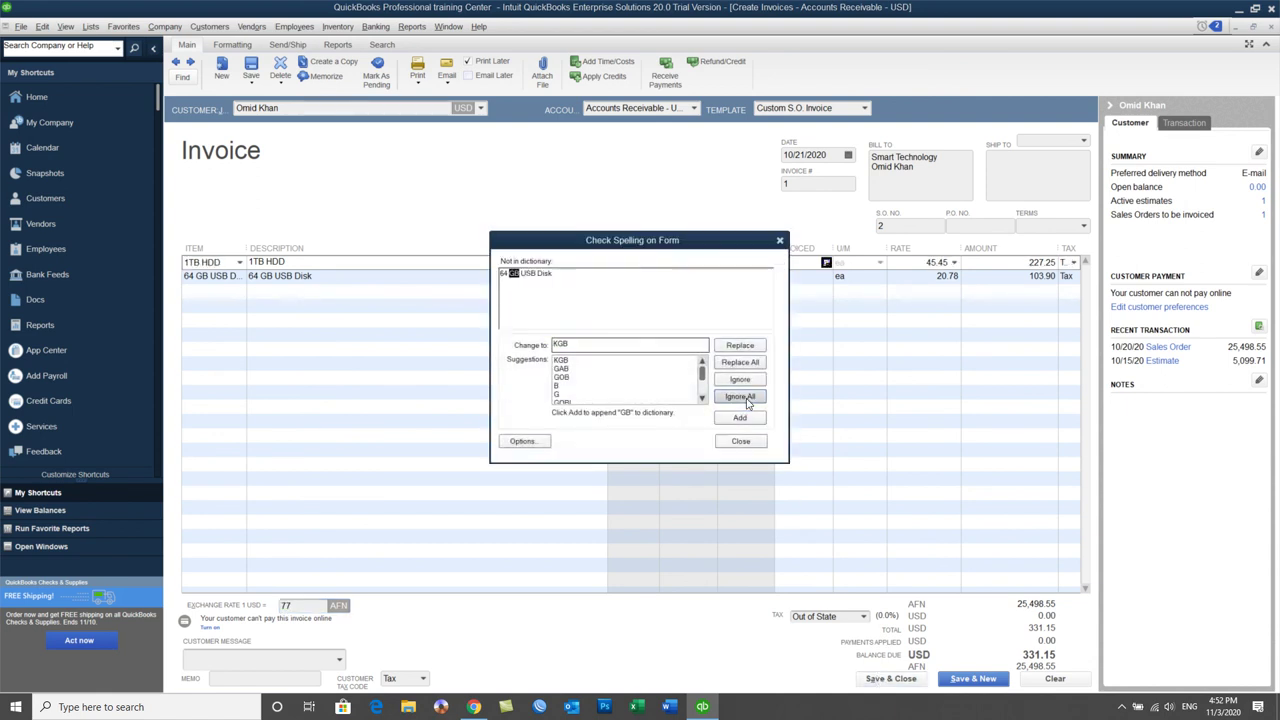
left_click(740, 397)
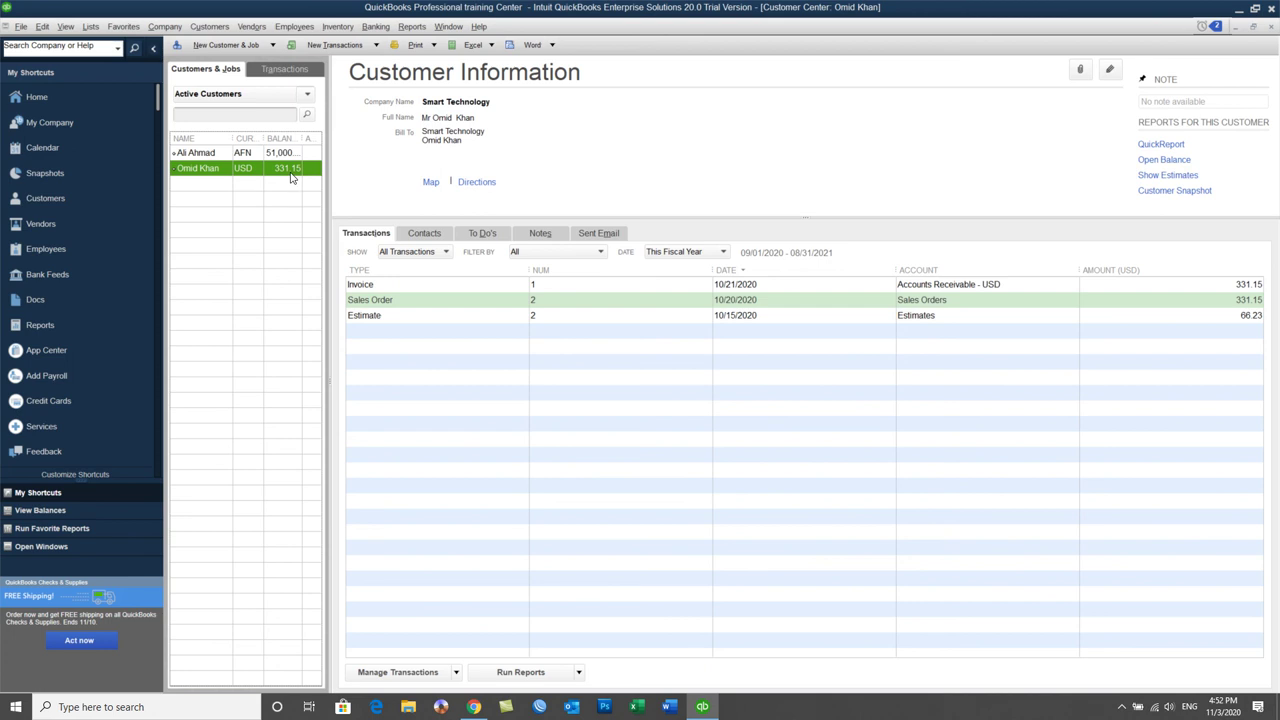
left_click(66, 176)
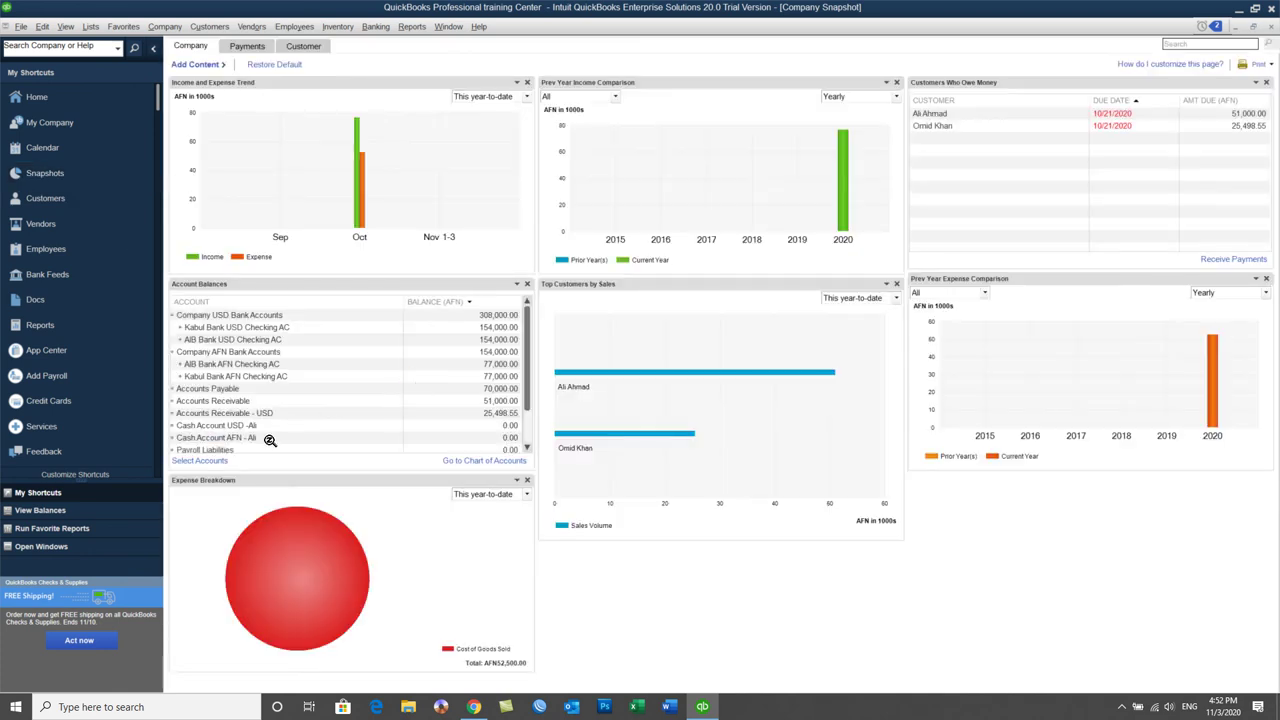
Check the Accounts Receivable - USD balance in the Company Snapshot, then close the snapshot.
left_click(236, 411)
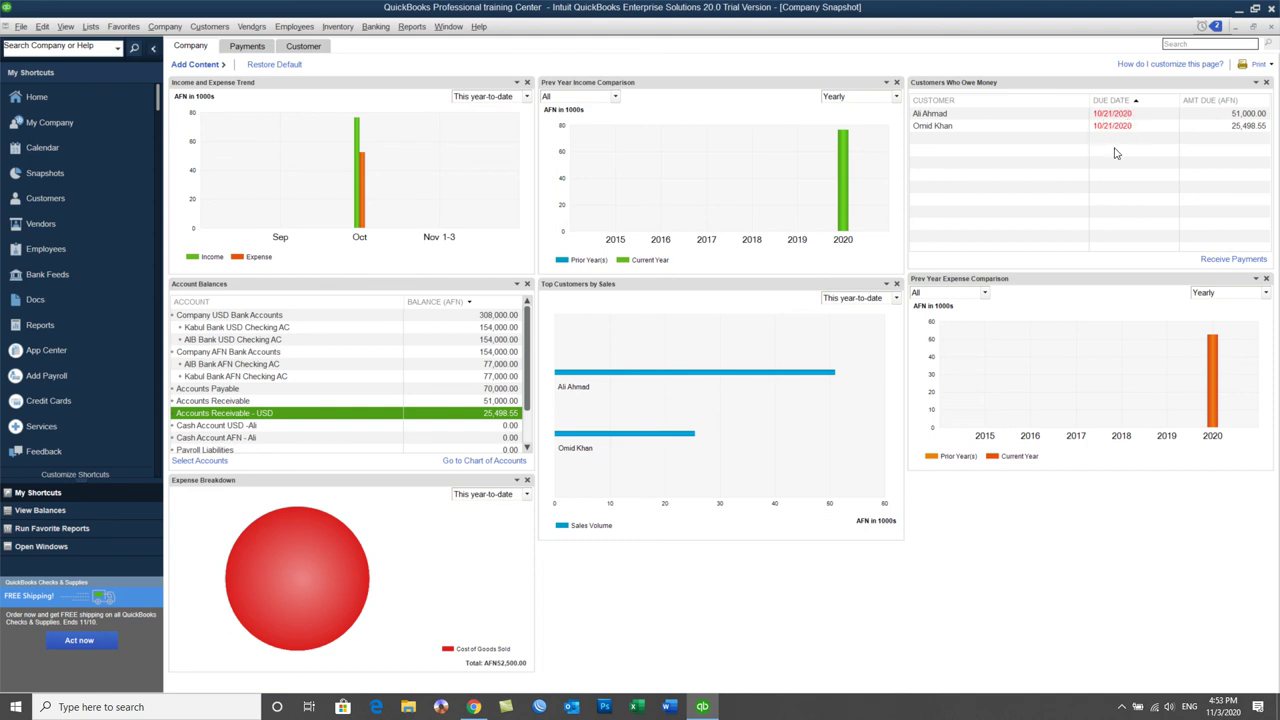
left_click(1268, 27)
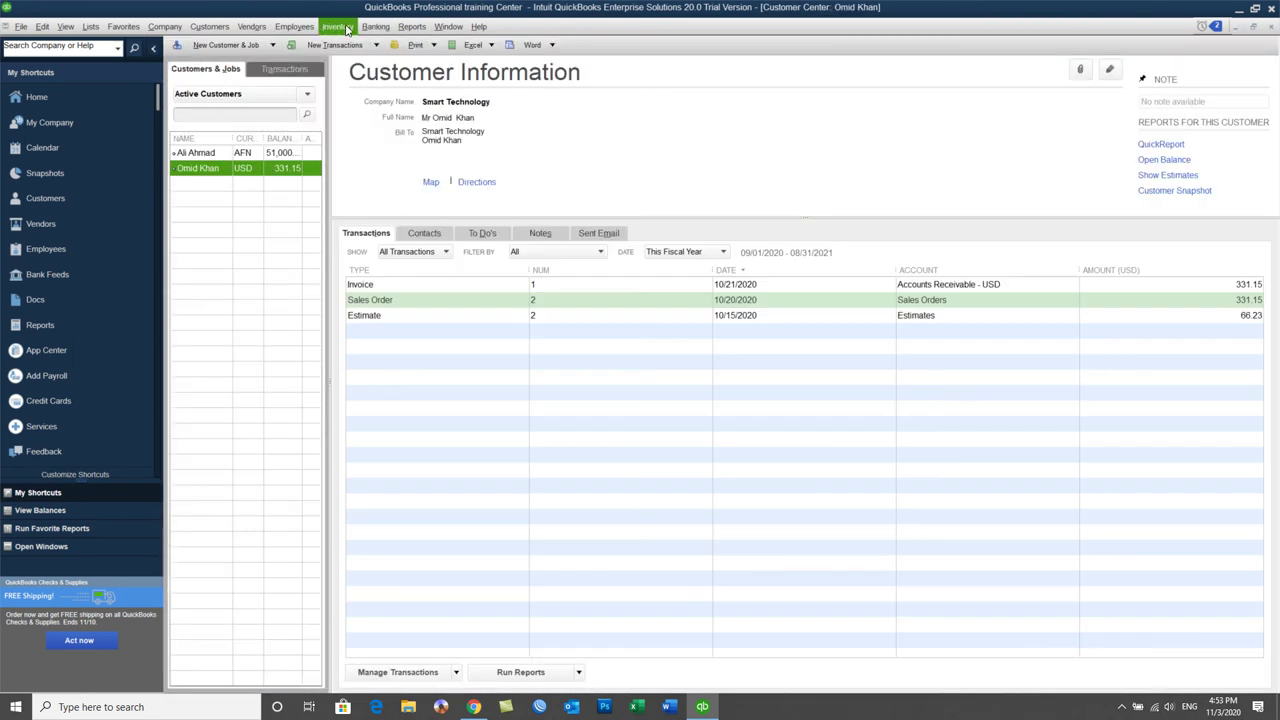
left_click(337, 26)
left_click(400, 188)
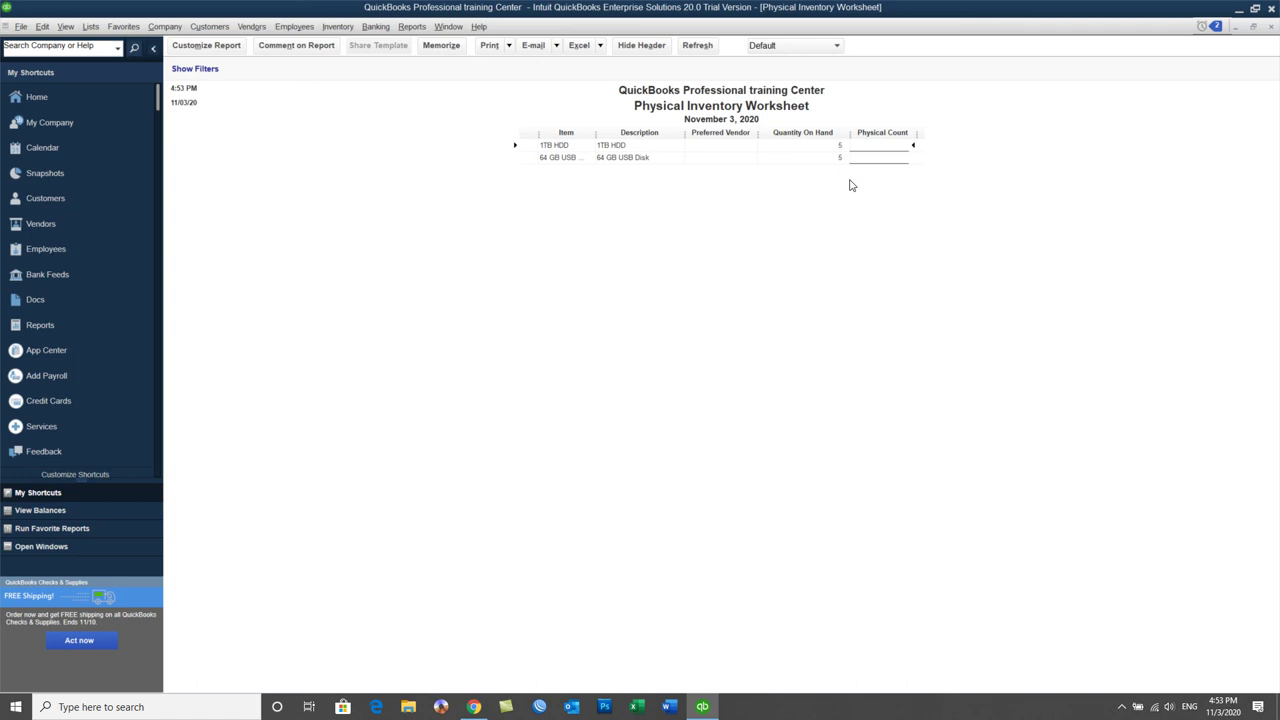
left_click(1272, 30)
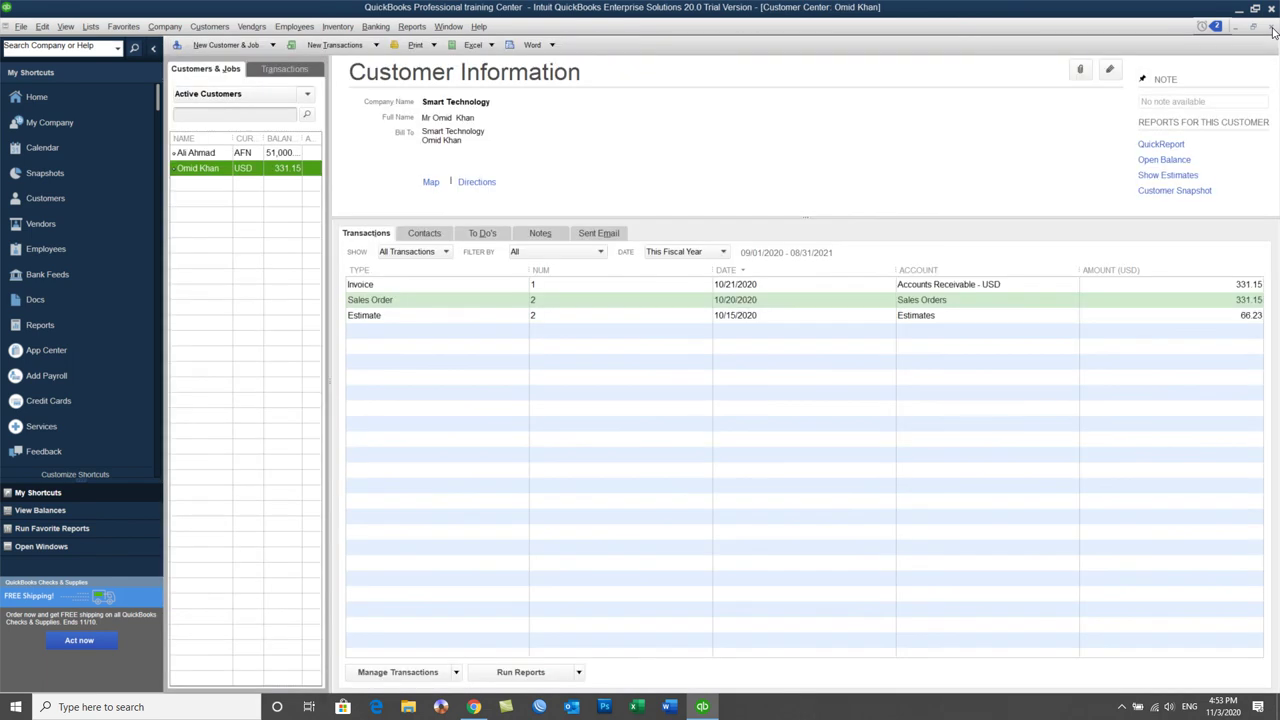
left_click(252, 26)
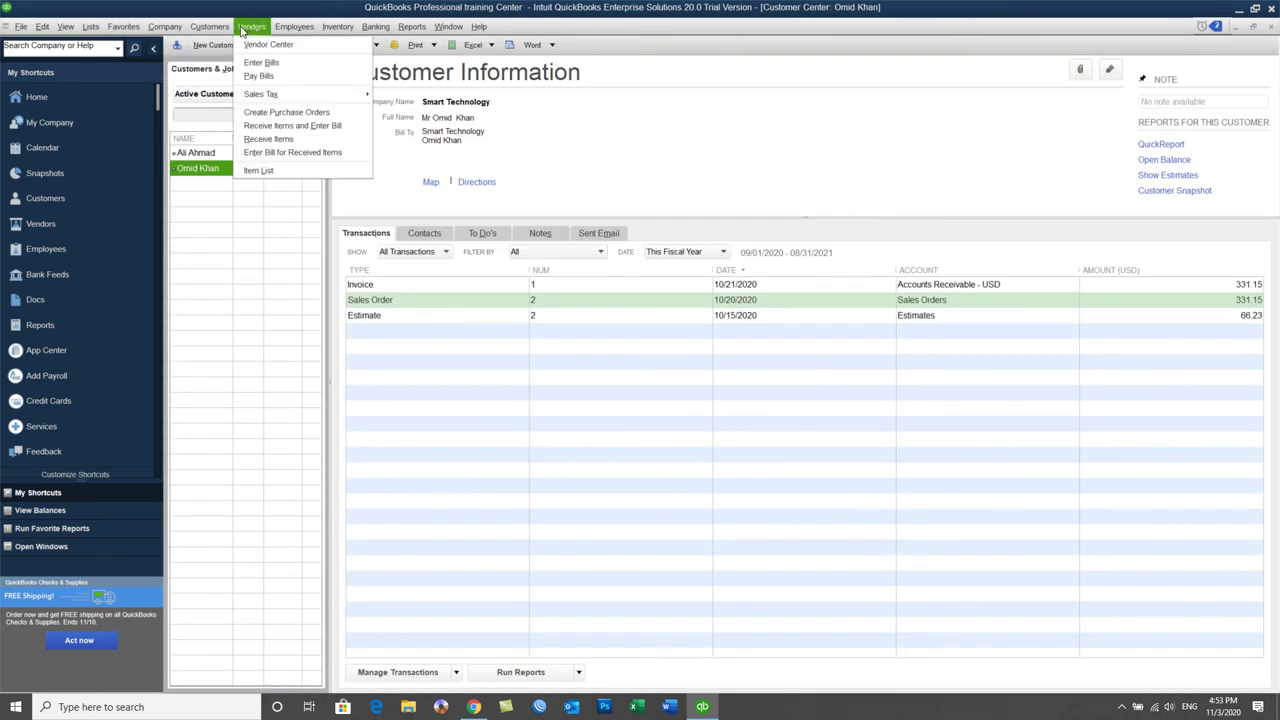
mouse_move(212, 27)
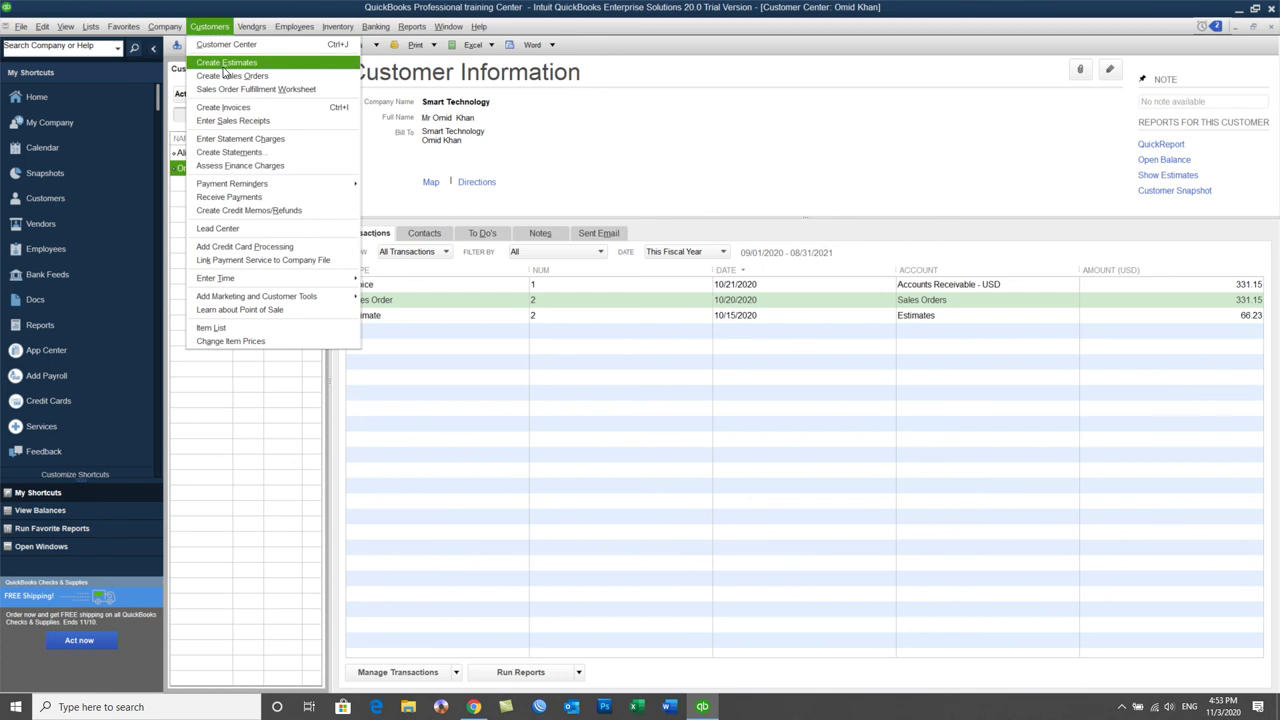
left_click(729, 168)
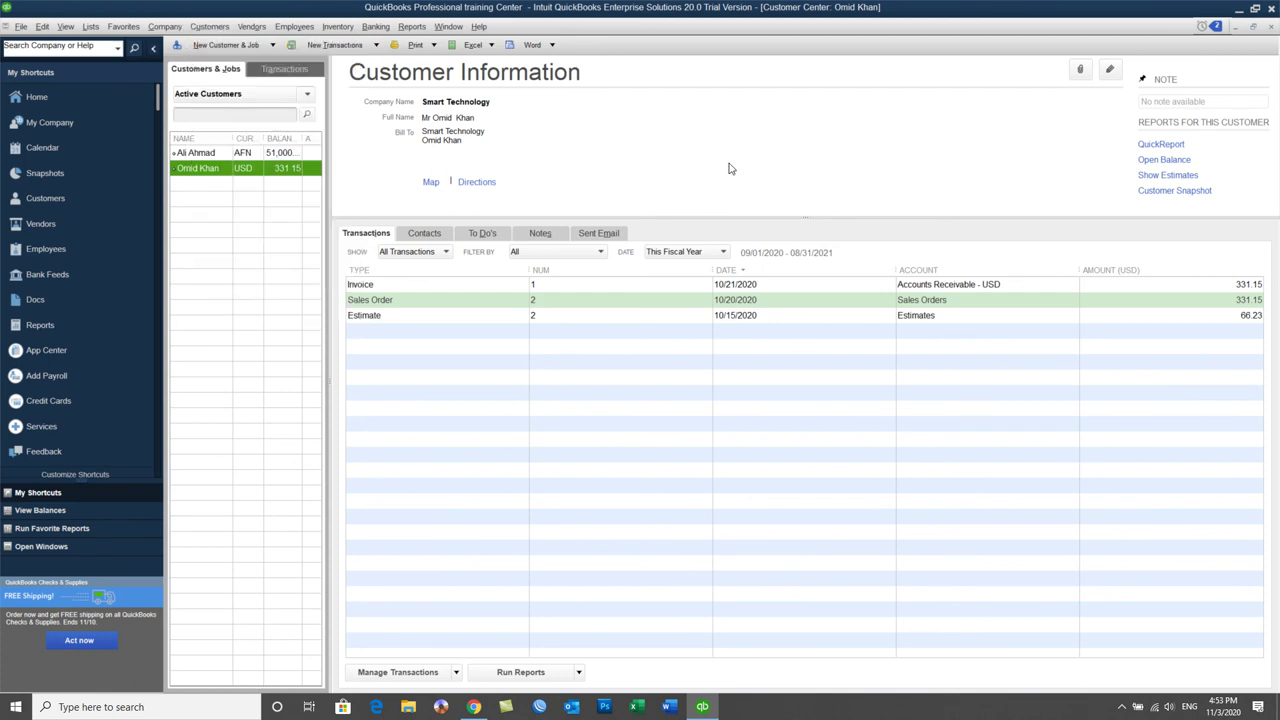